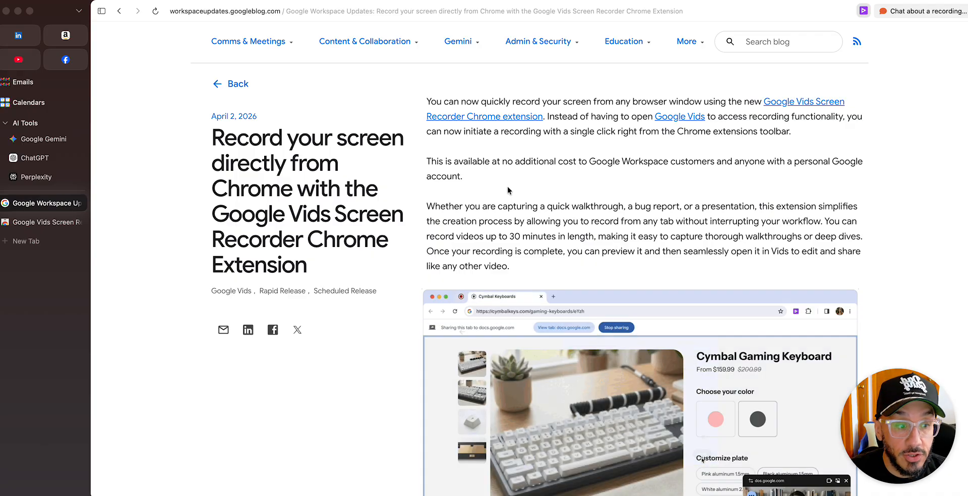
Look through the April 2, 2026 article about the Google Vids Screen Recorder Chrome extension
scroll(404, 182, "up", 1)
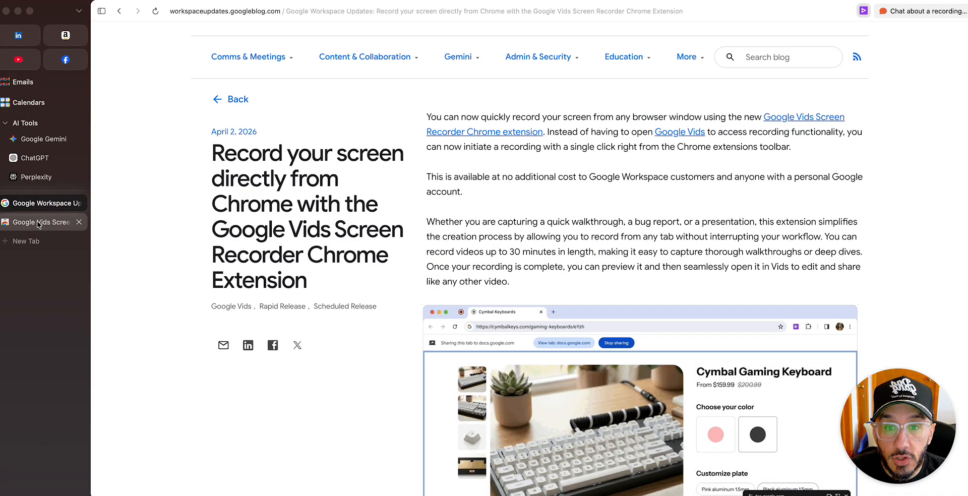
scroll(518, 178, "up", 3)
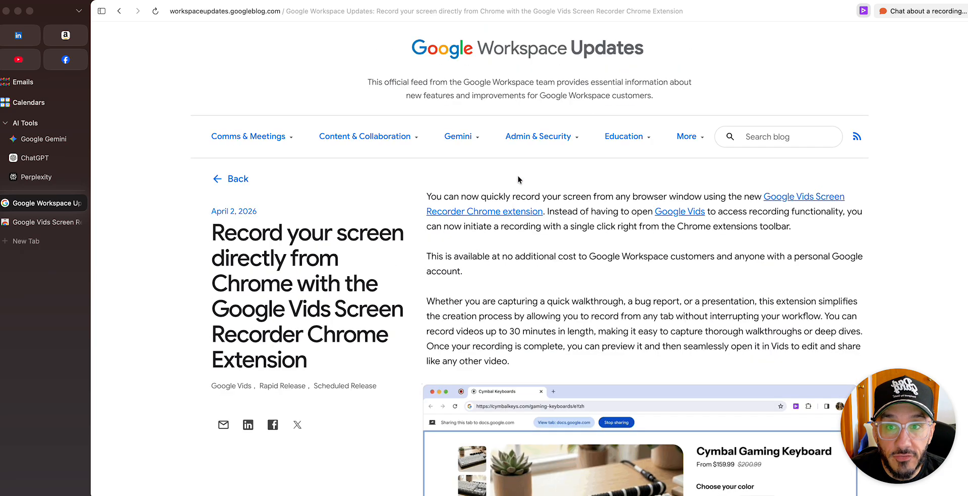
scroll(519, 167, "down", 3)
scroll(580, 216, "down", 5)
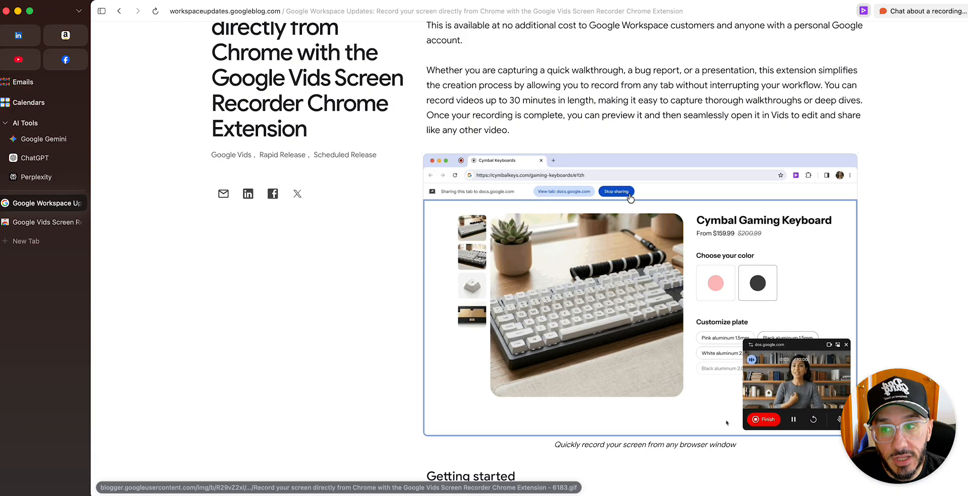
View the second and third preview images on the Google Vids Screen Recorder page in the Chrome Web Store
left_click(45, 221)
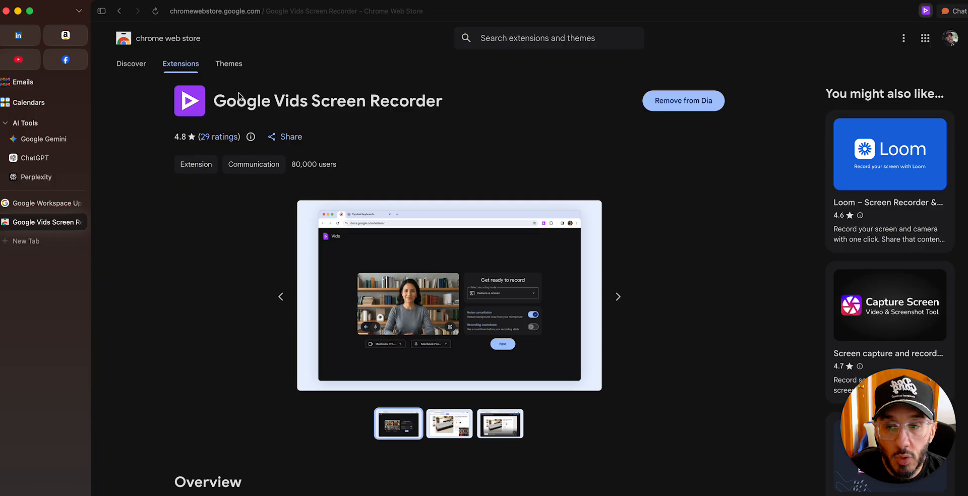
left_click(457, 424)
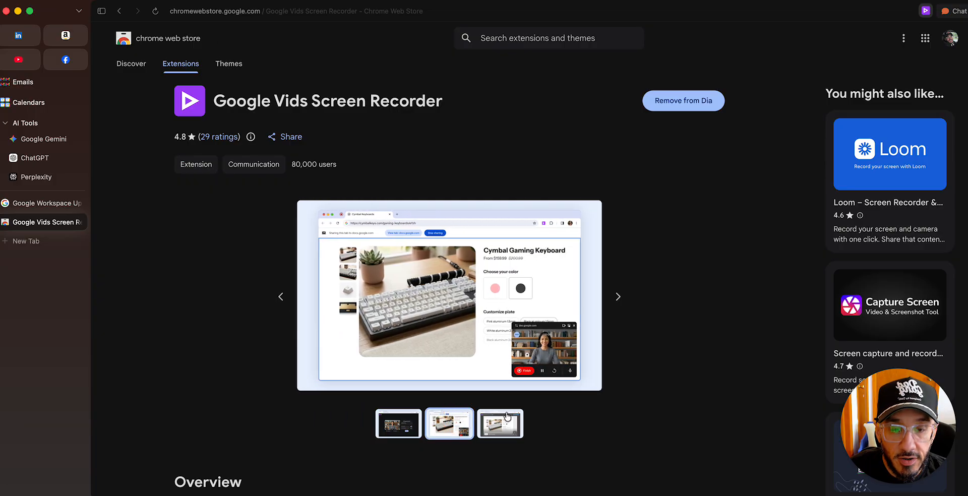
left_click(507, 416)
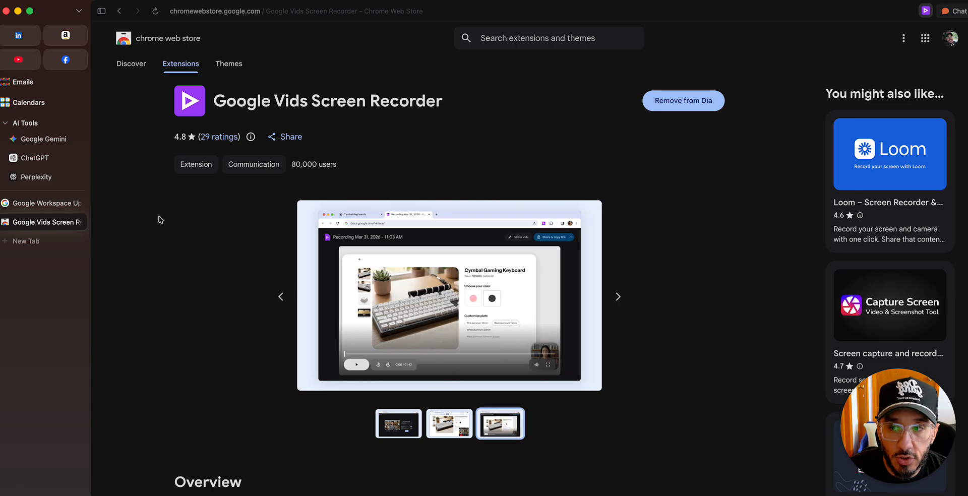
Return to the Google Workspace Updates article and launch the Google Vids Screen Recorder extension from there
left_click(32, 208)
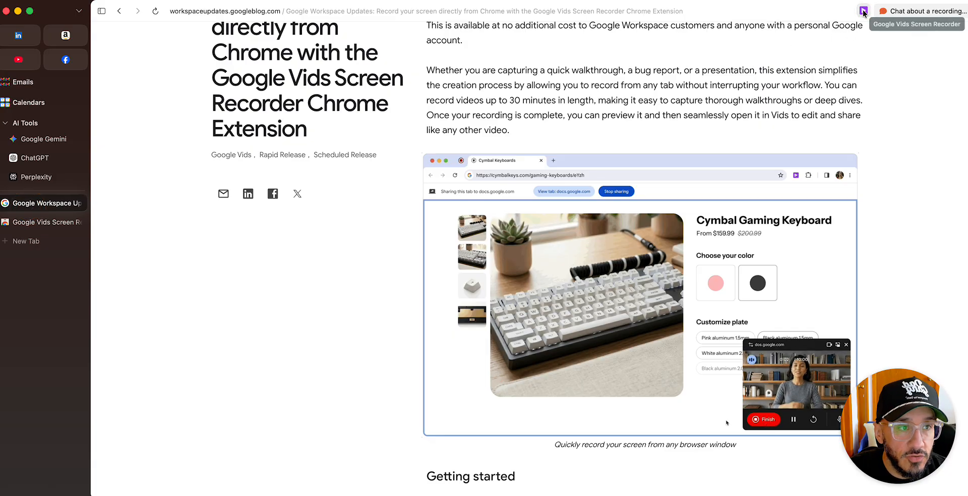
left_click(863, 12)
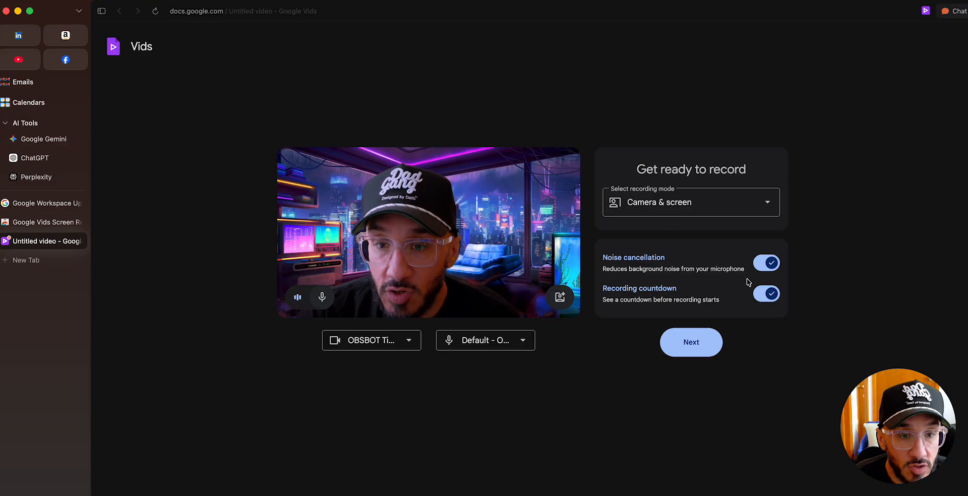
Try the Cloudy day, Ocean, Black and White and fourth appearance styles on the camera preview, and close the effects
left_click(560, 297)
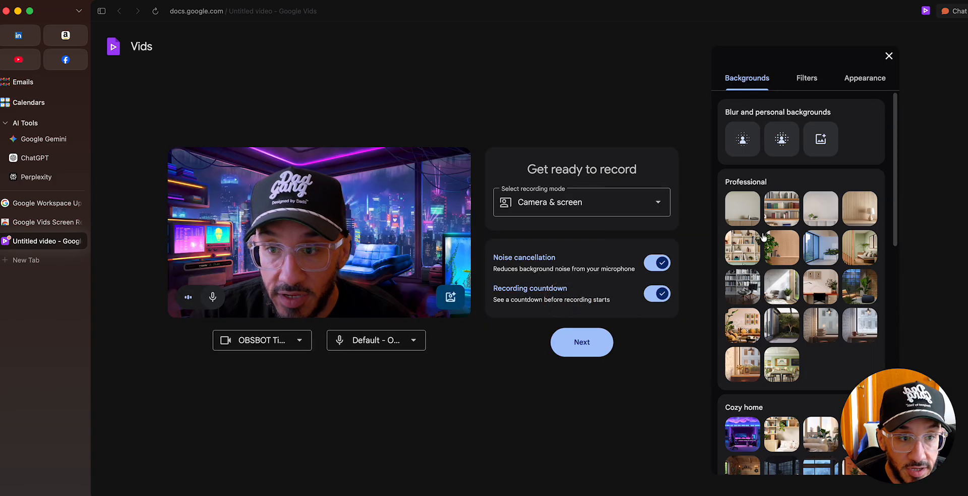
left_click(872, 79)
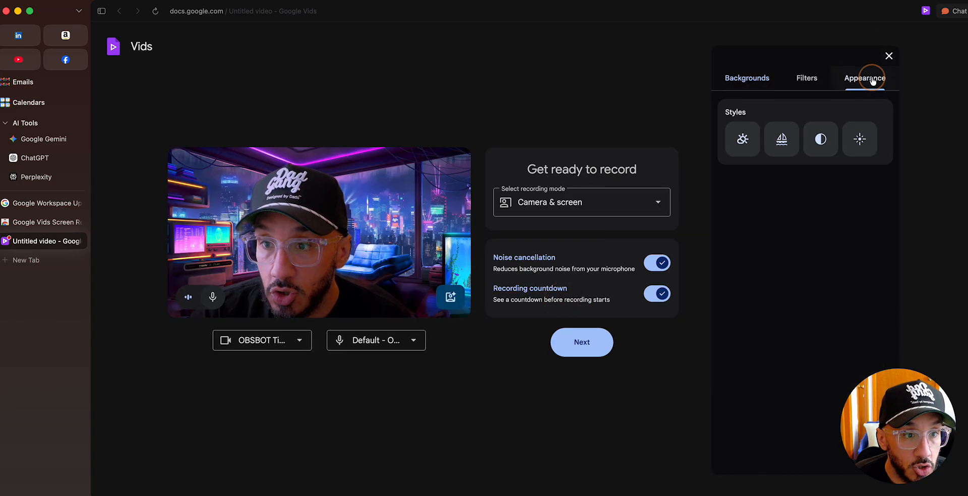
left_click(744, 143)
left_click(778, 142)
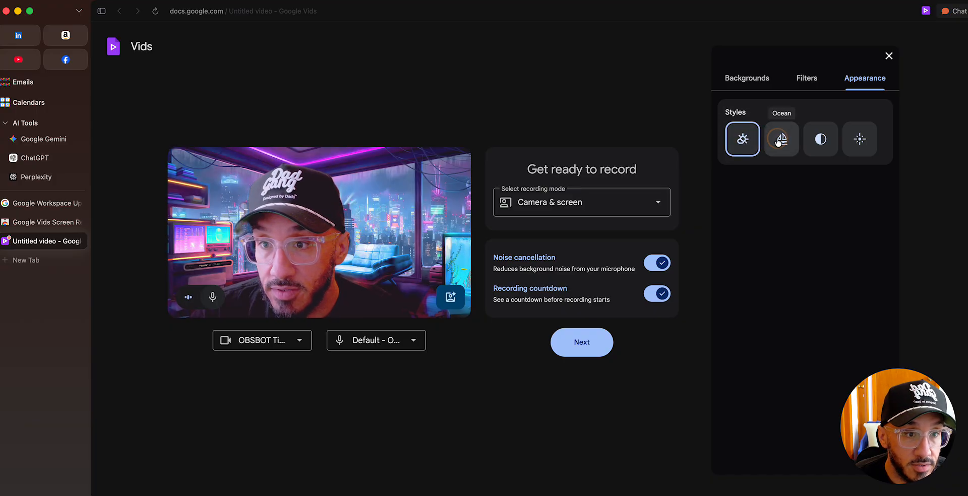
left_click(806, 143)
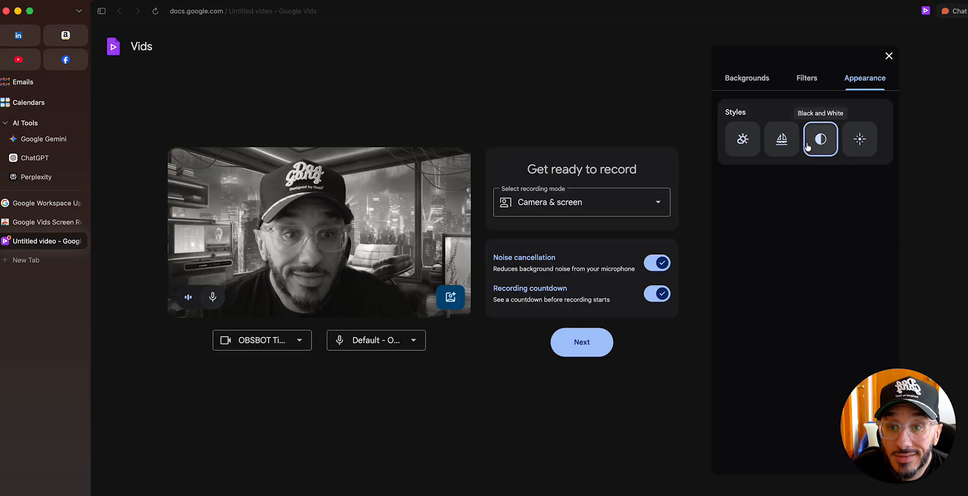
left_click(859, 141)
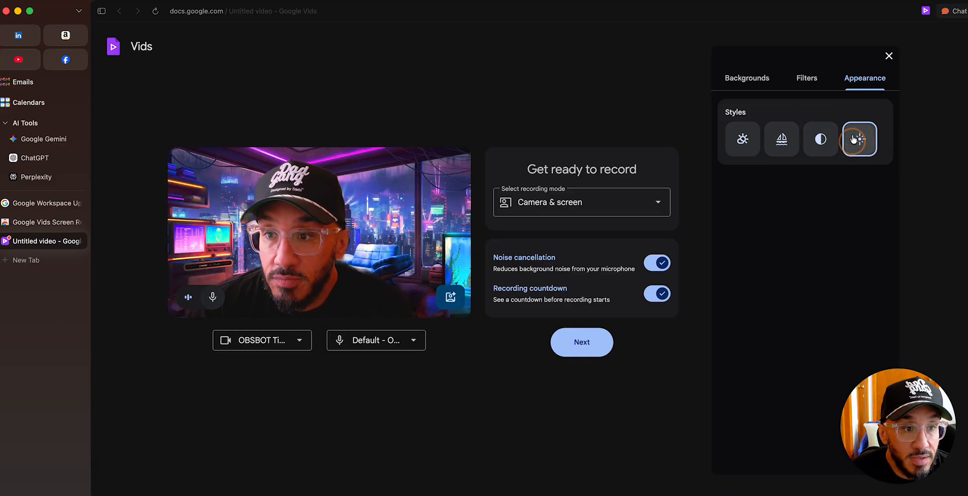
left_click(859, 139)
left_click(889, 56)
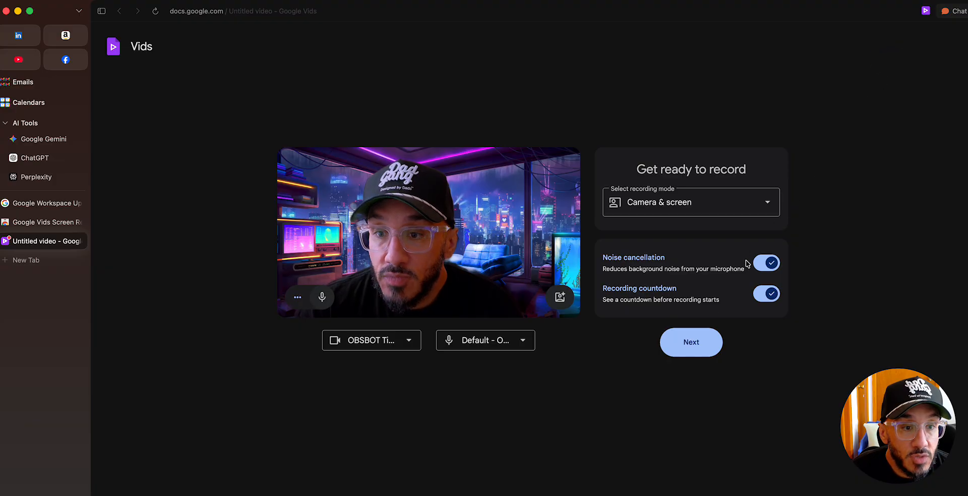
Continue in Camera & screen mode and share the entire screen without system audio
left_click(694, 346)
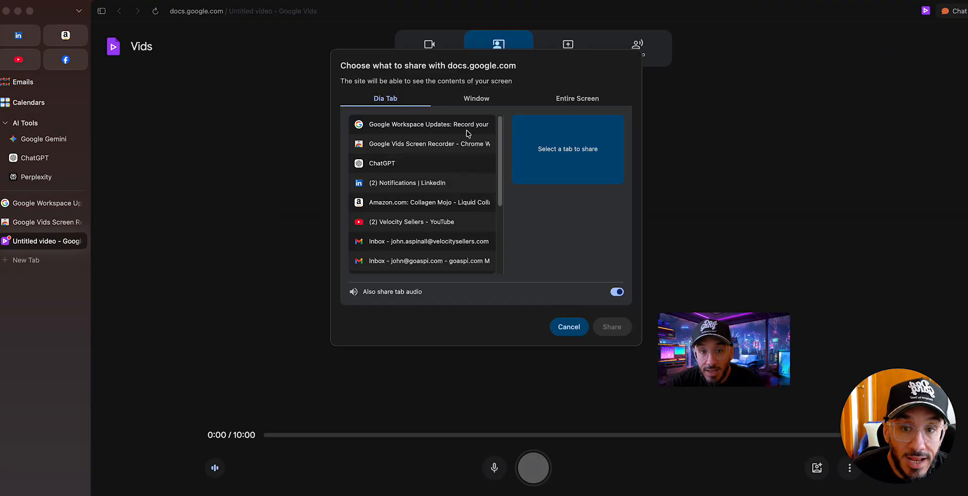
left_click(568, 103)
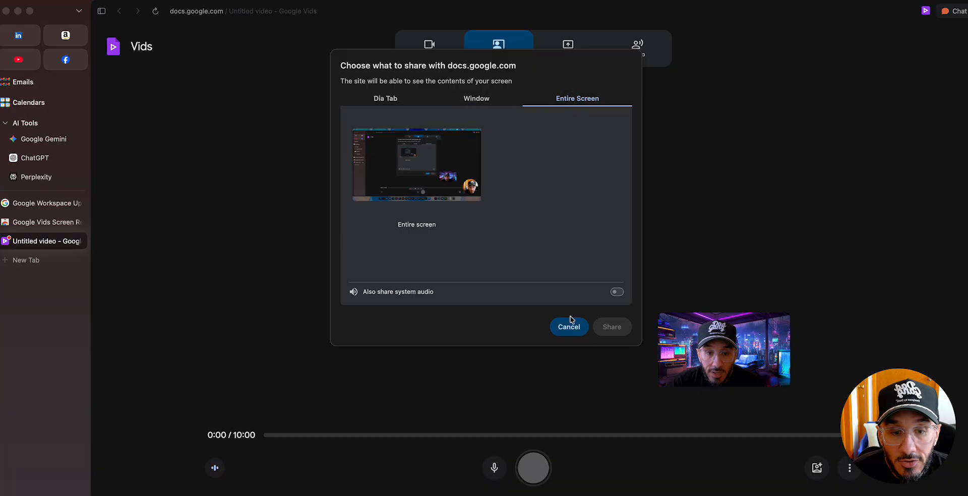
left_click(434, 155)
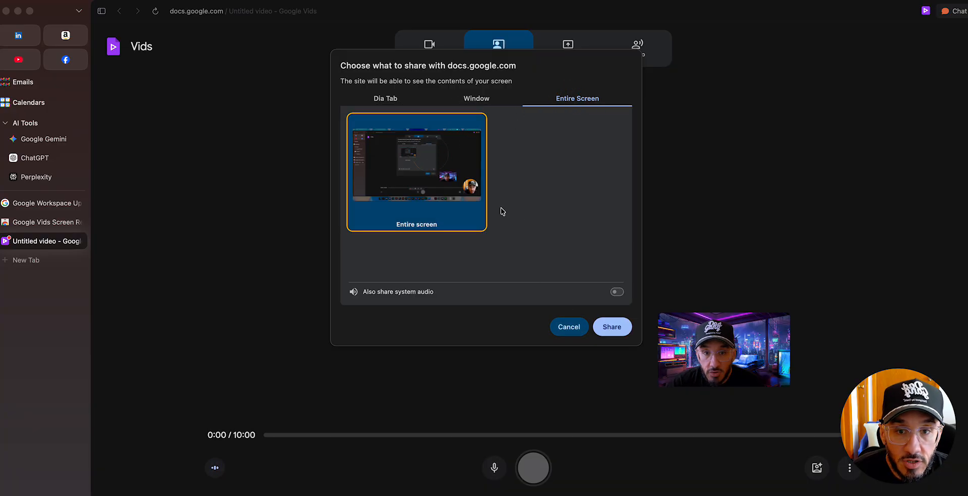
left_click(612, 327)
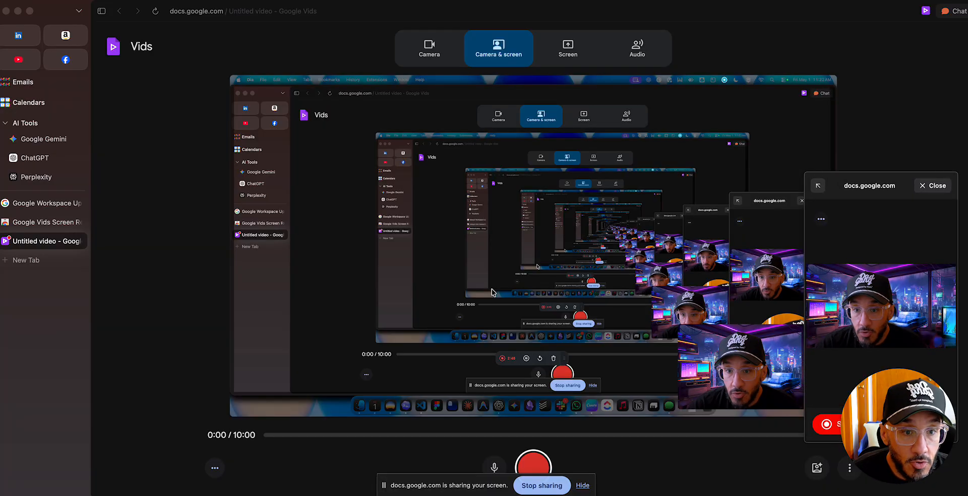
Record a short walkthrough of the extension's store page and the selected introduction of the Workspace Updates article, ending back in Vids
left_click(825, 425)
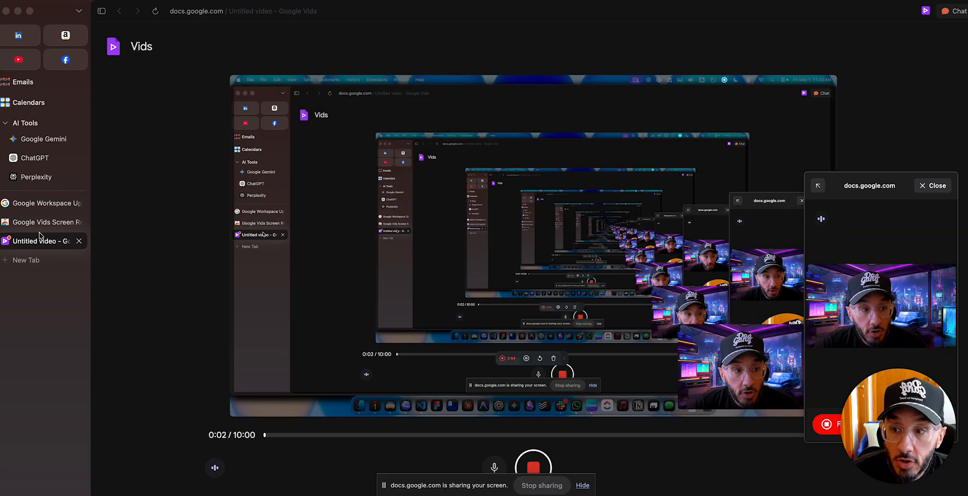
left_click(71, 222)
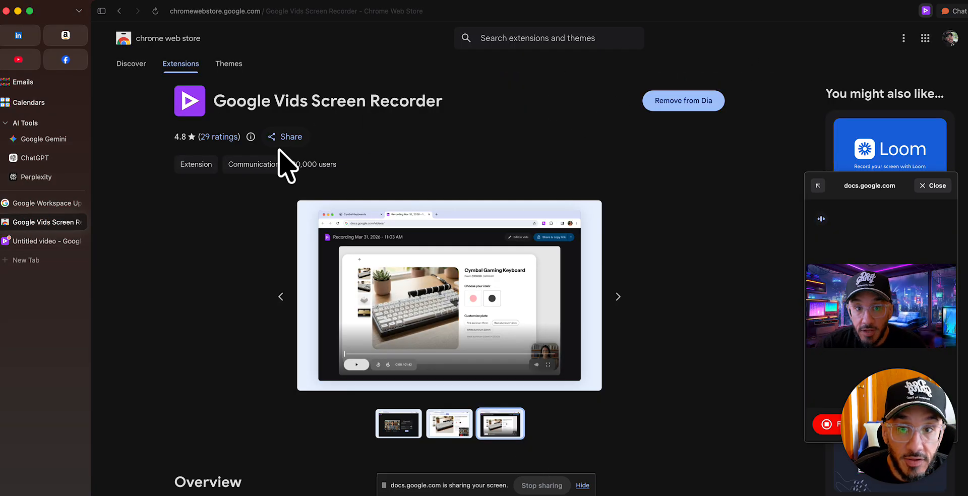
left_click_drag(306, 101, 395, 141)
left_click(35, 203)
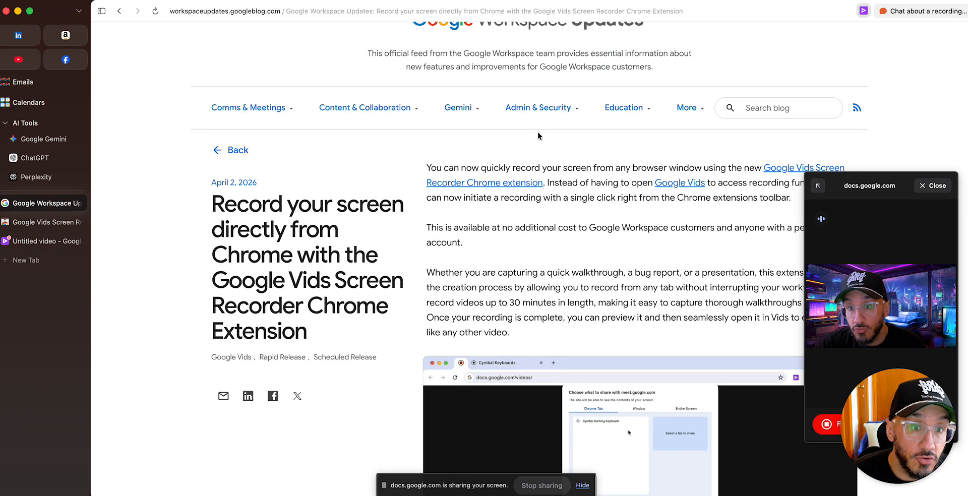
left_click_drag(566, 161, 650, 337)
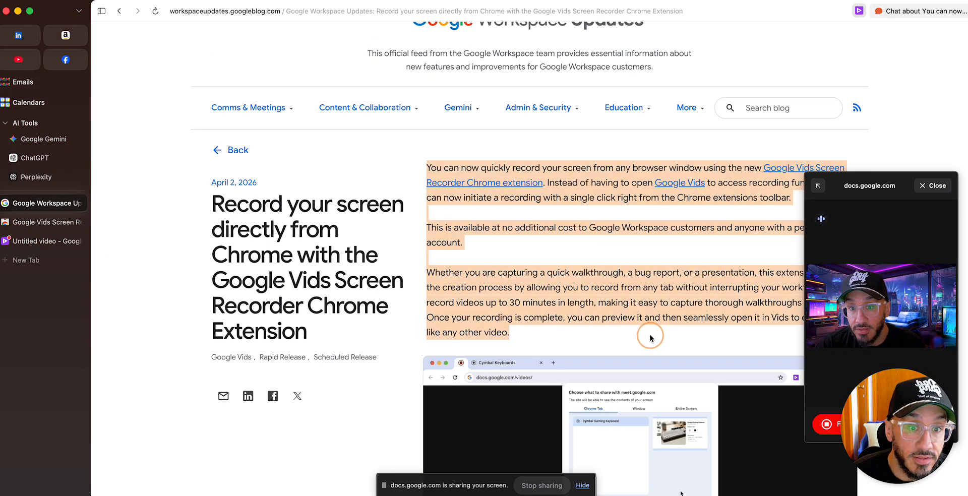
left_click(38, 241)
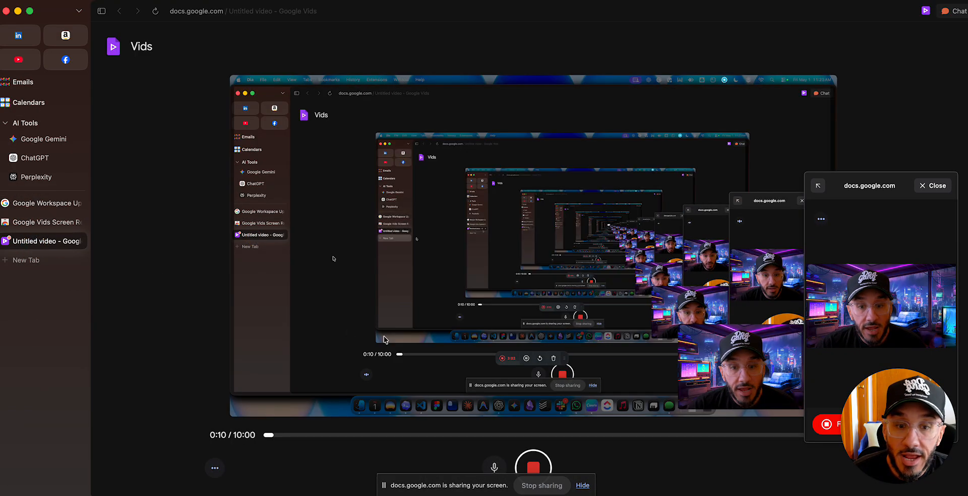
left_click(537, 467)
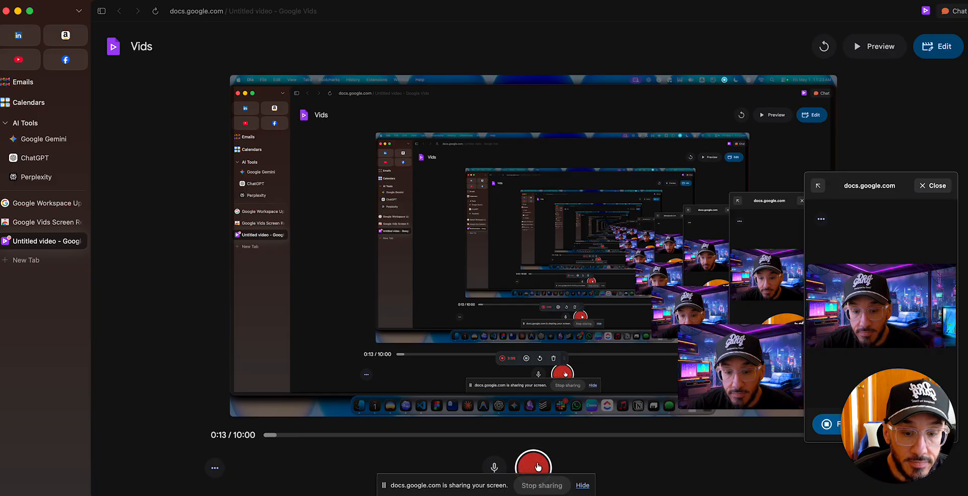
Preview the finished recording by playing its first seconds, and check its sharing options
left_click(868, 53)
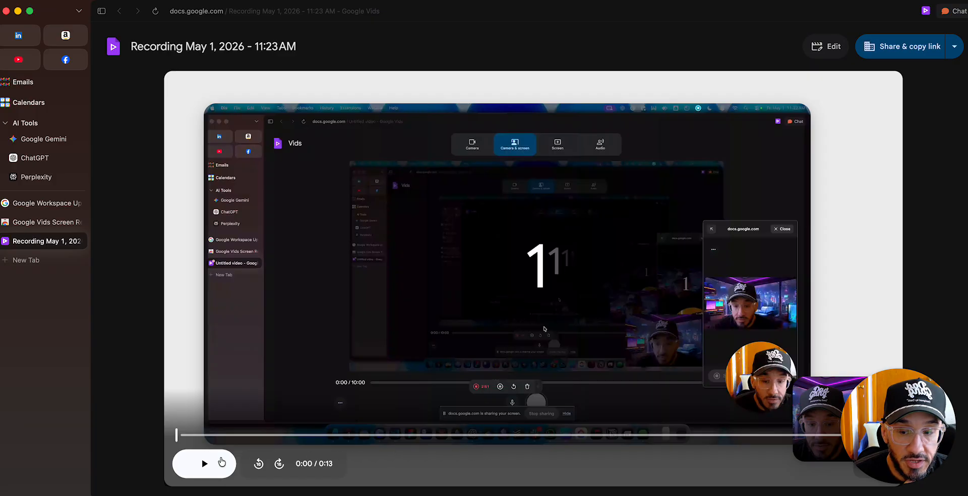
left_click(221, 462)
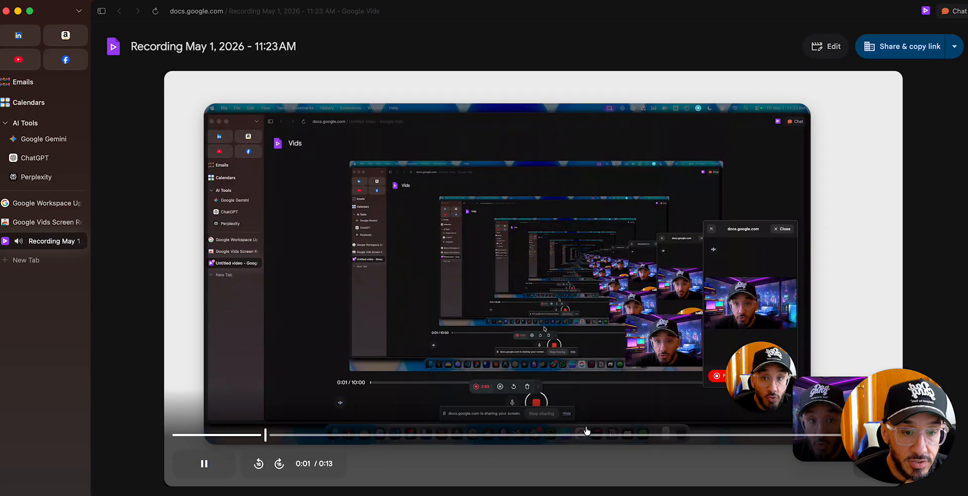
left_click(204, 463)
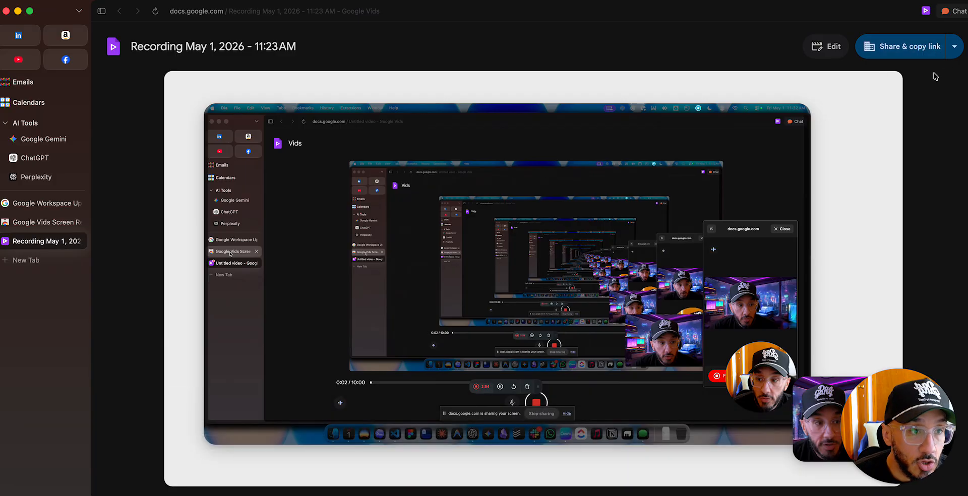
left_click(954, 50)
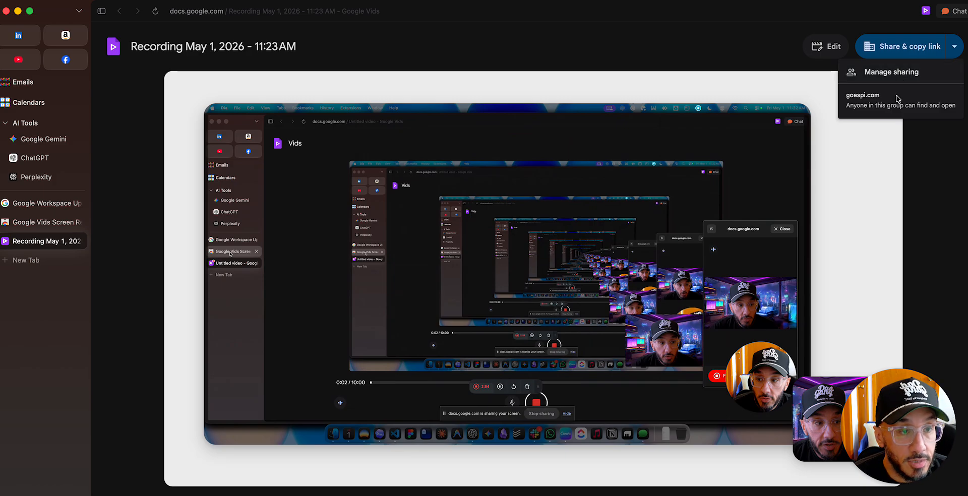
left_click(929, 168)
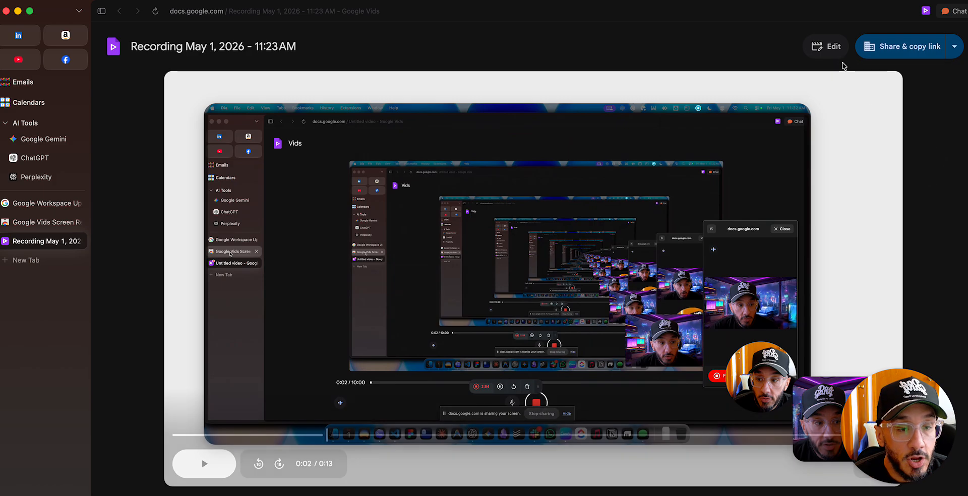
Open the recording in the Vids editor and clear the selection of the webcam clip
left_click(818, 51)
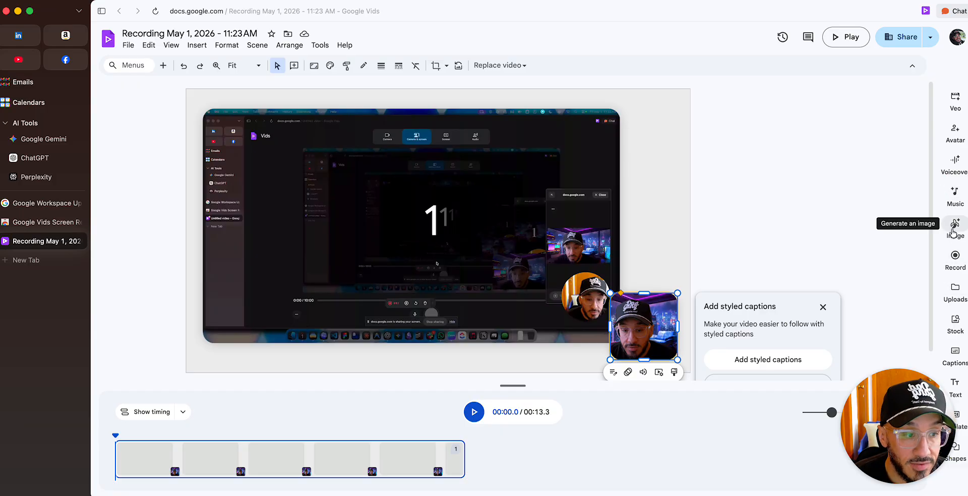
left_click(651, 166)
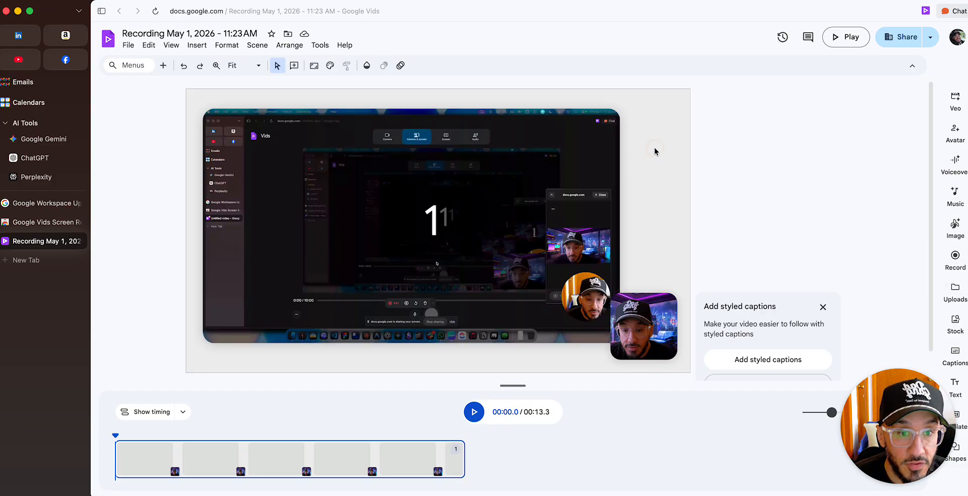
Mask the webcam clip with a circle shape
left_click(638, 317)
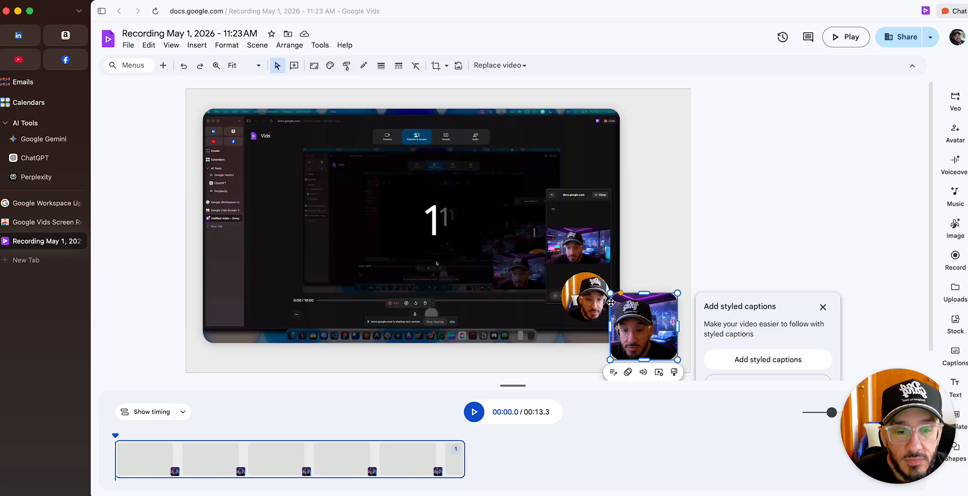
right_click(639, 335)
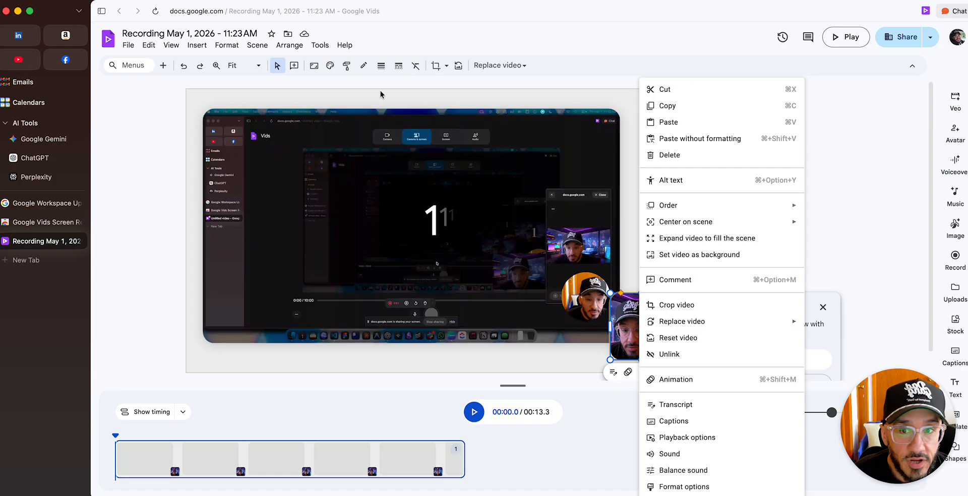
left_click(446, 65)
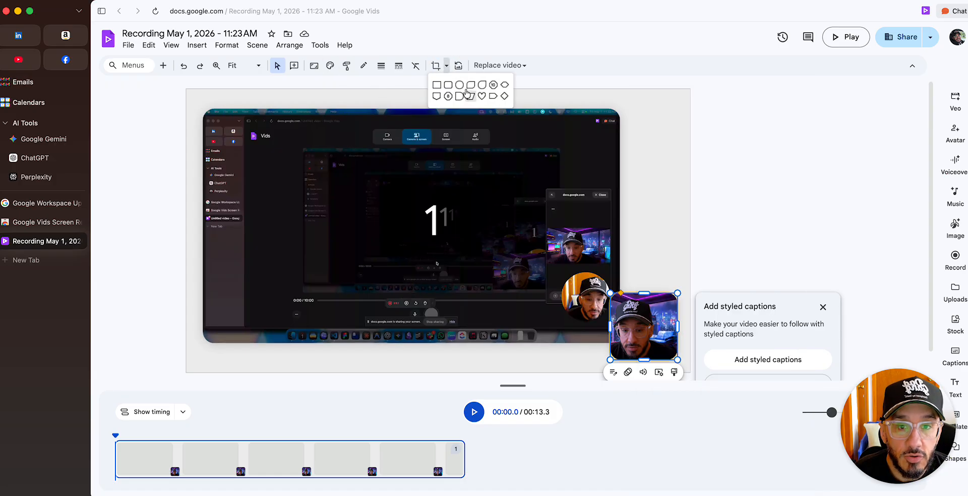
left_click(459, 85)
Change the webcam clip's mask to a heart shape
left_click(438, 68)
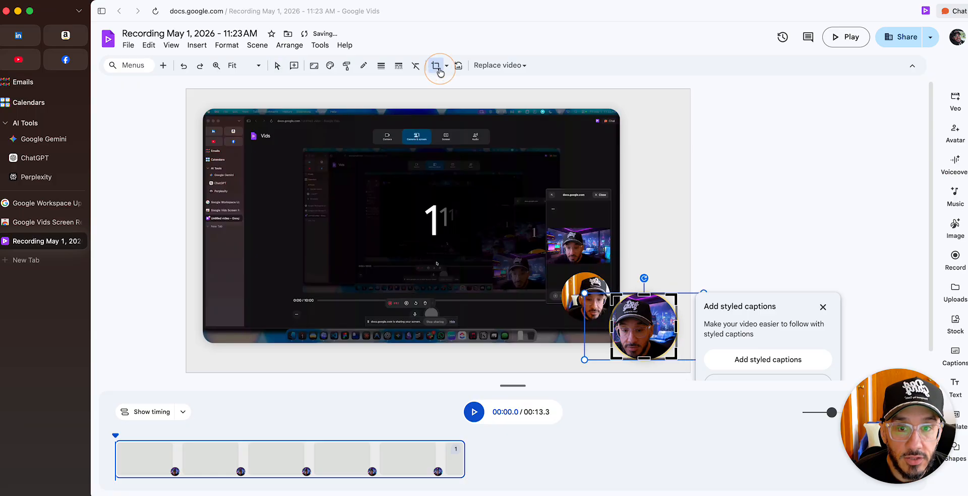
left_click(440, 68)
left_click(444, 71)
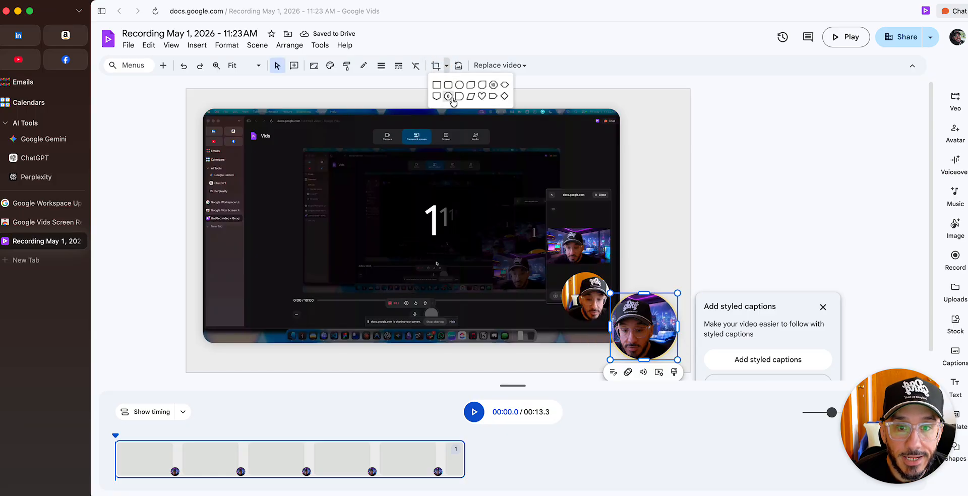
left_click(479, 99)
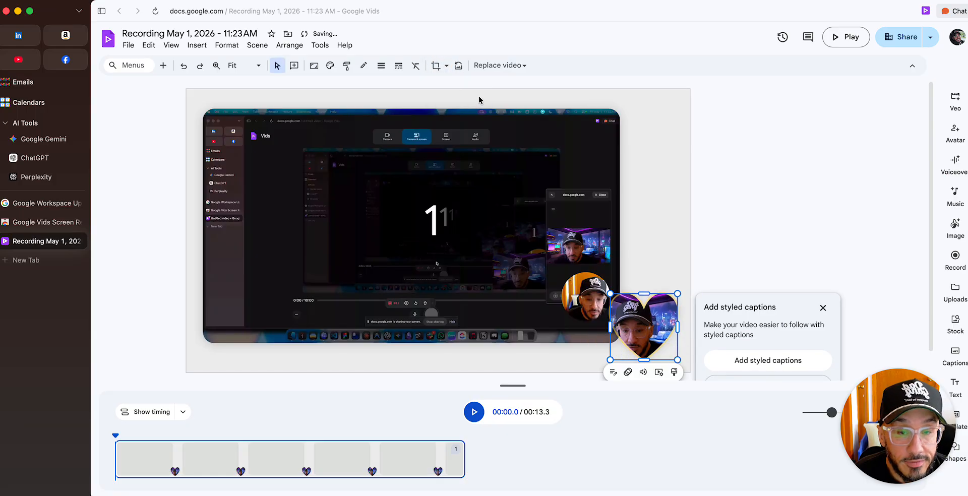
Set the webcam clip's mask to a plain rectangle, extend its upper and left edges and nudge it slightly down and left
left_click(446, 65)
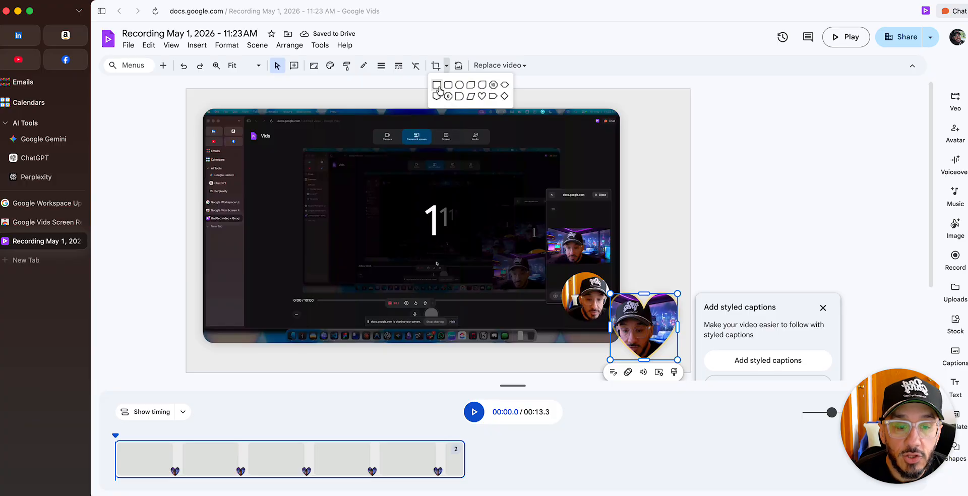
left_click(437, 85)
left_click_drag(642, 293, 642, 273)
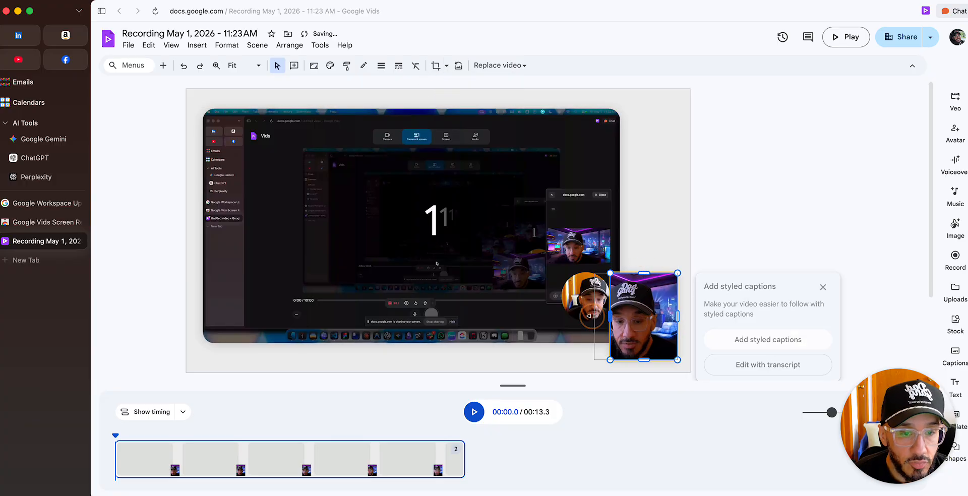
left_click_drag(608, 317, 584, 319)
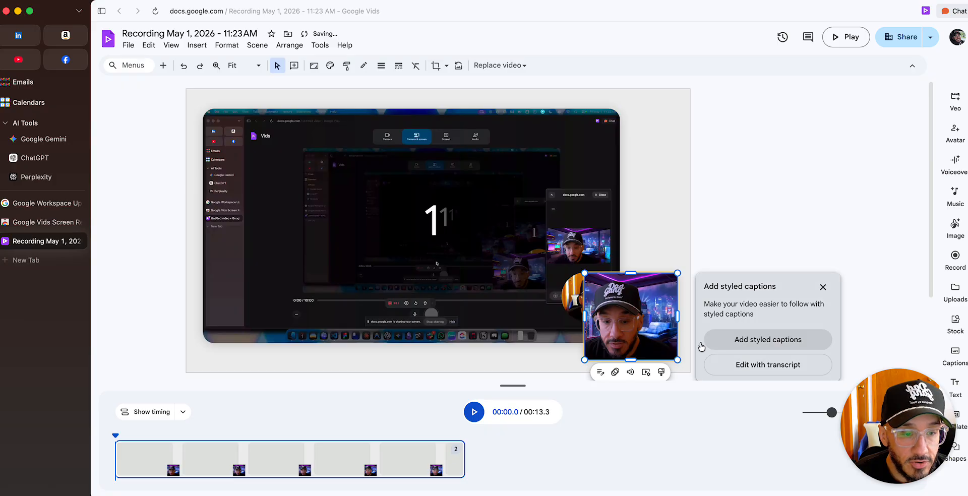
mouse_move(645, 325)
left_mouse_down()
mouse_move(636, 296)
mouse_move(644, 147)
mouse_move(644, 343)
mouse_move(639, 328)
left_mouse_up()
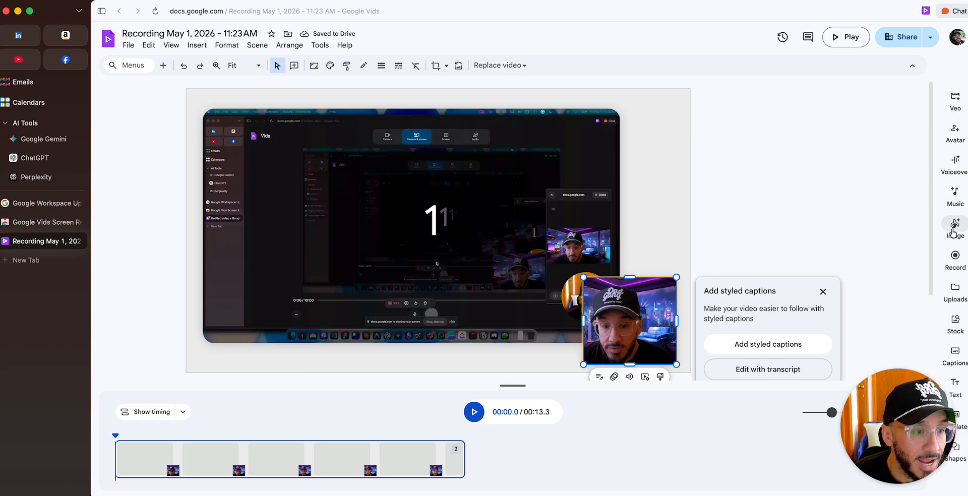
Search the stock library for "carbon fiber" and insert the first stock image into the scene
left_click(954, 321)
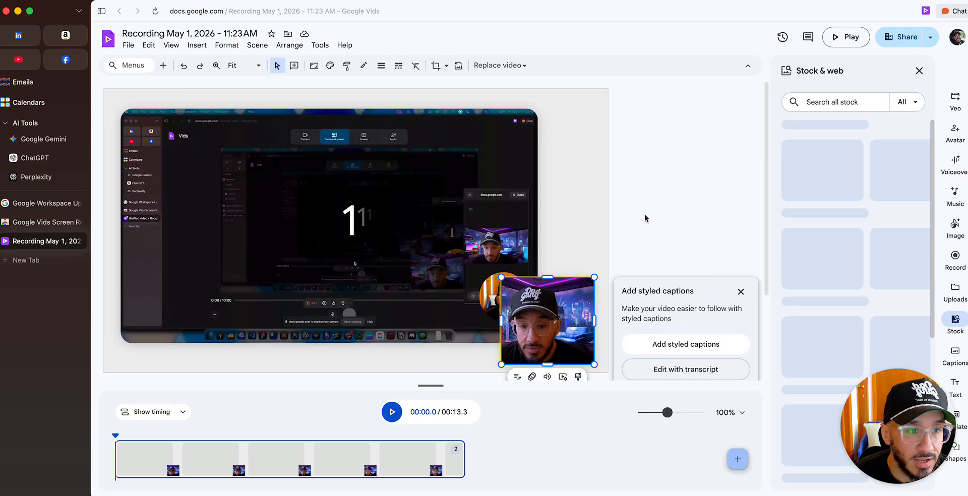
left_click(827, 103)
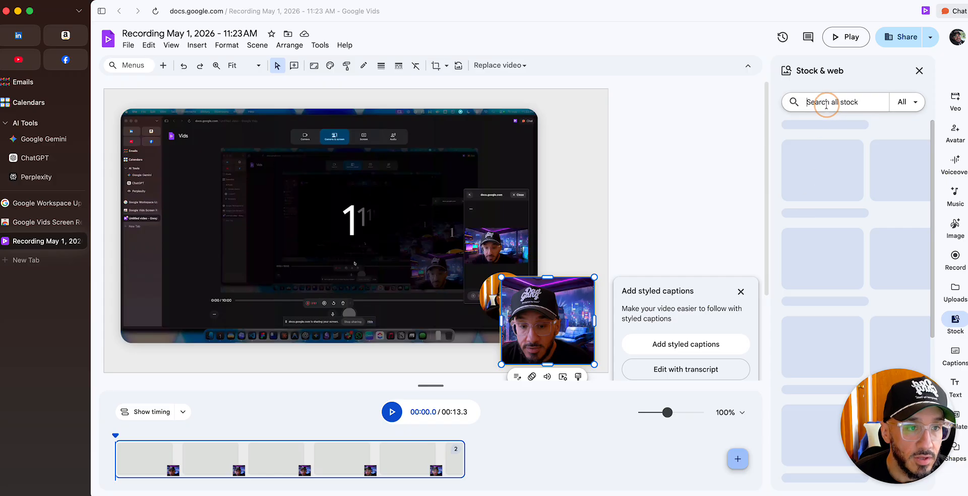
type("carbon fiber")
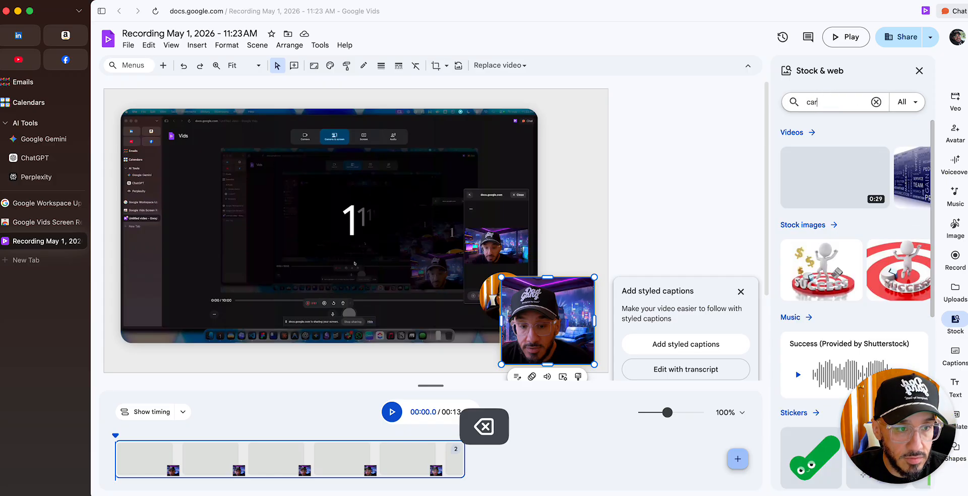
key("Return")
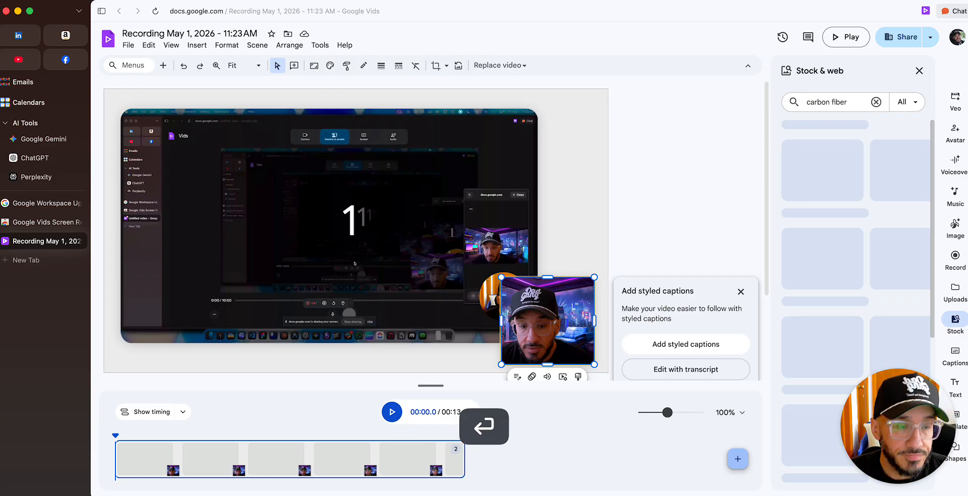
left_click(810, 267)
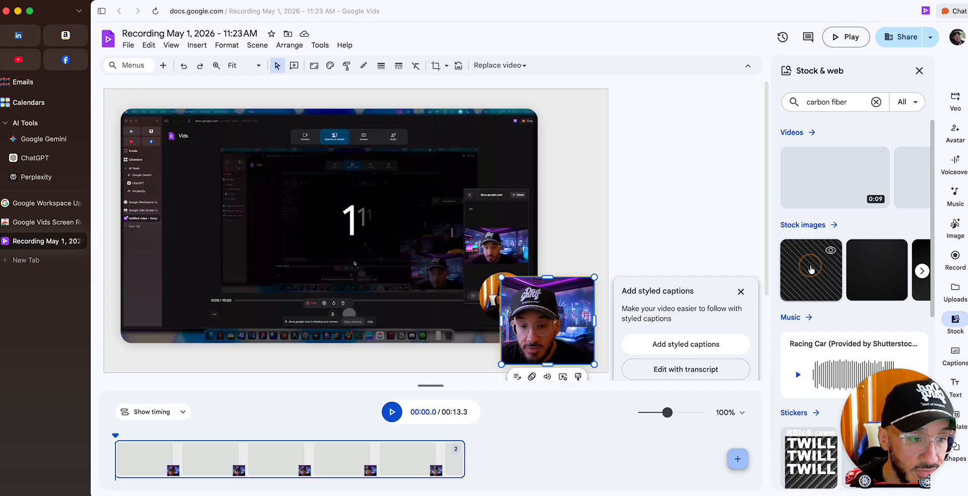
Stretch the carbon fiber image to fill the whole scene and send it to the back behind both clips
left_click_drag(321, 208, 103, 209)
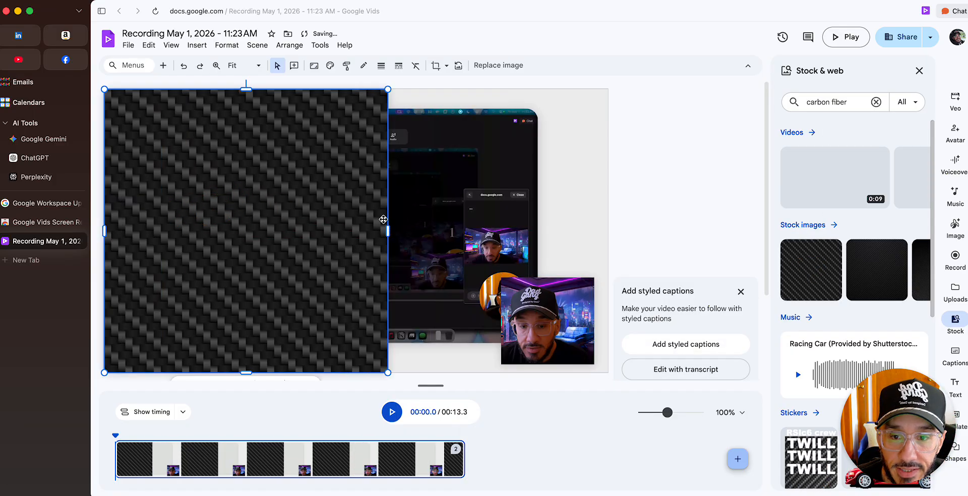
left_click_drag(387, 231, 607, 234)
right_click(418, 196)
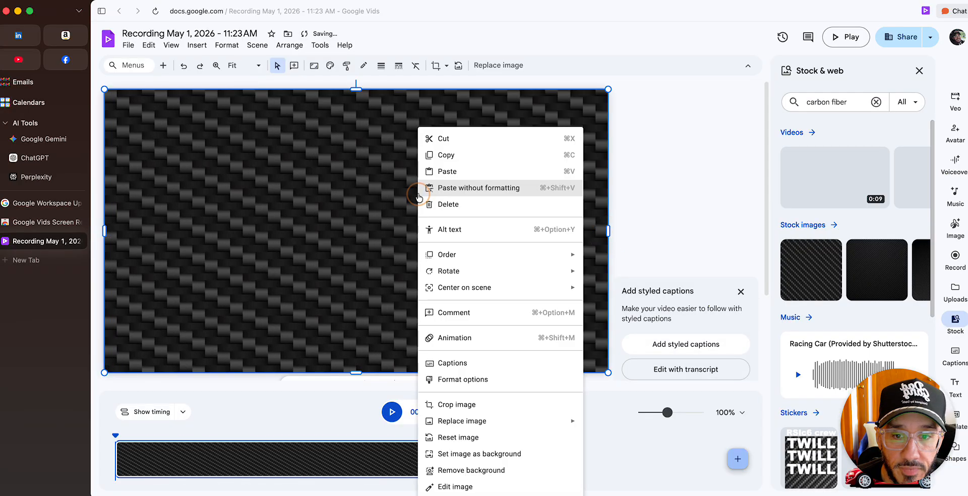
left_click(476, 254)
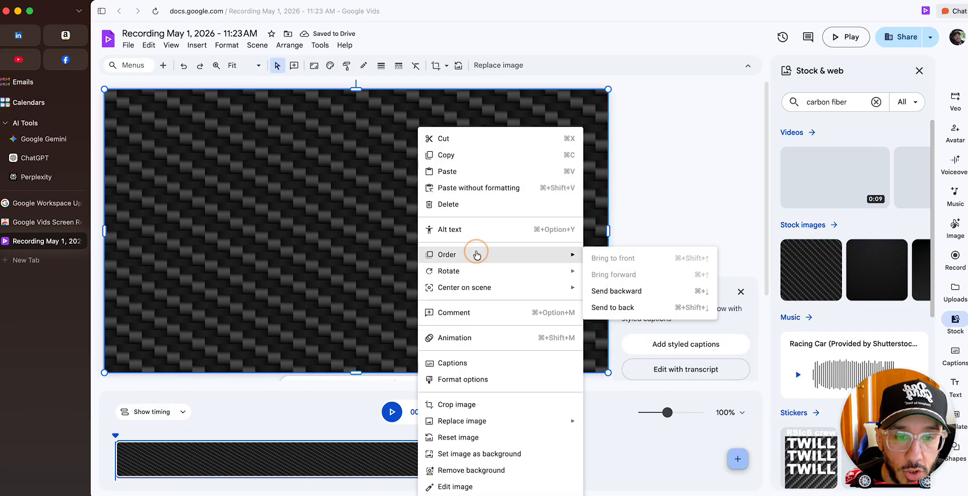
left_click(623, 308)
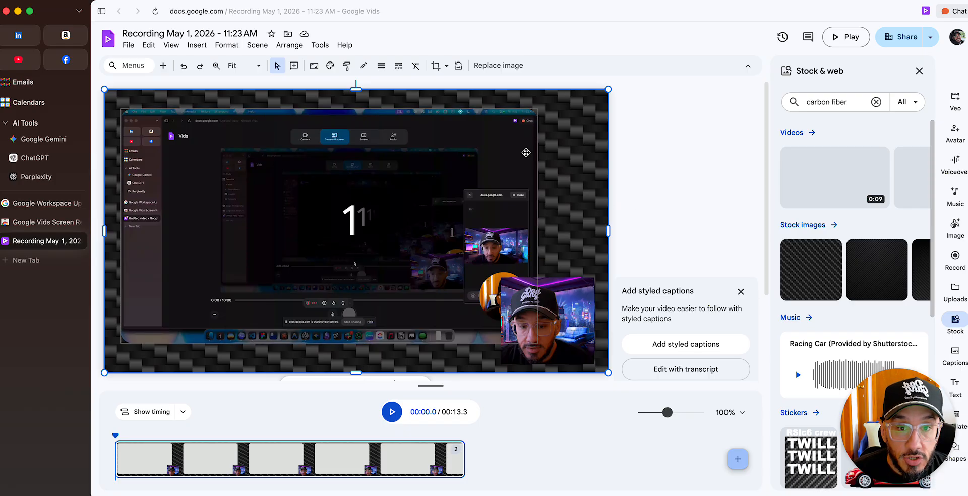
Enlarge the screen recording clip and center it over the carbon fiber background
left_click(498, 141)
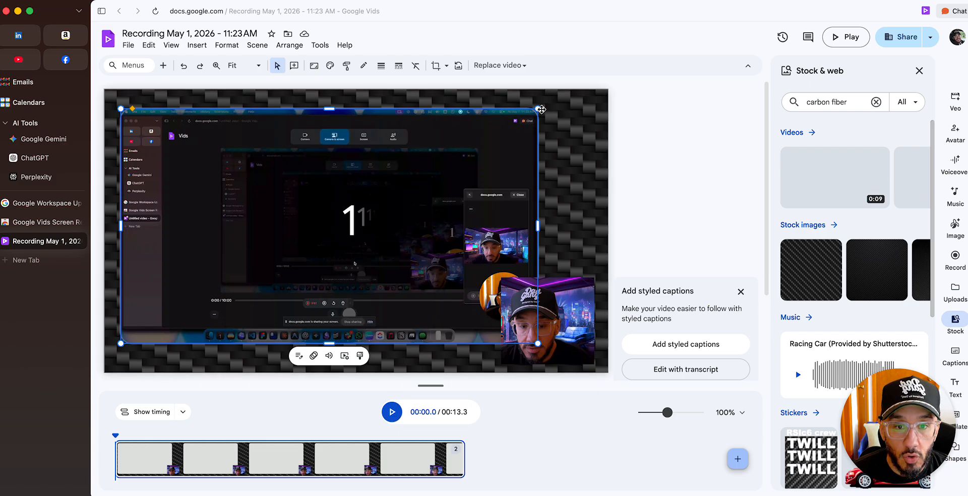
left_click_drag(533, 109, 580, 150)
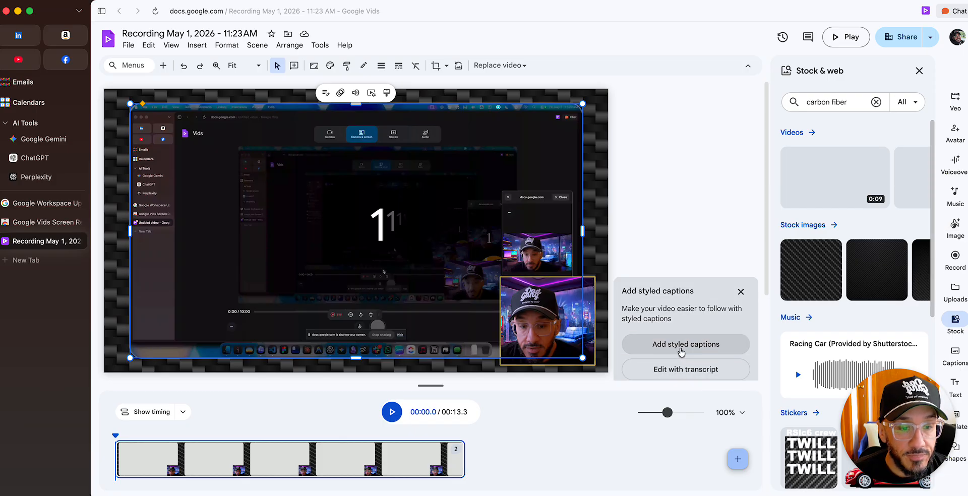
Add styled captions to all scenes using the purple word-emphasis style and place the caption low in the scene beside the webcam clip
left_click(680, 351)
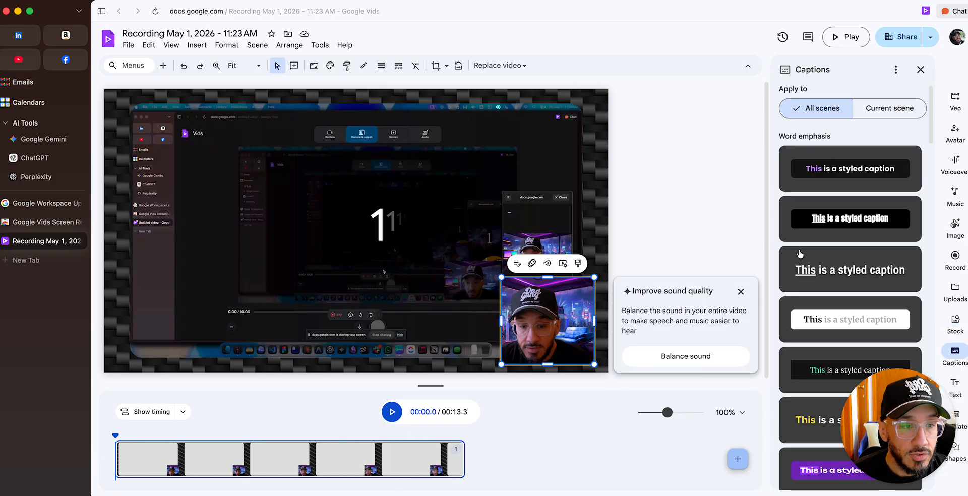
left_click(849, 170)
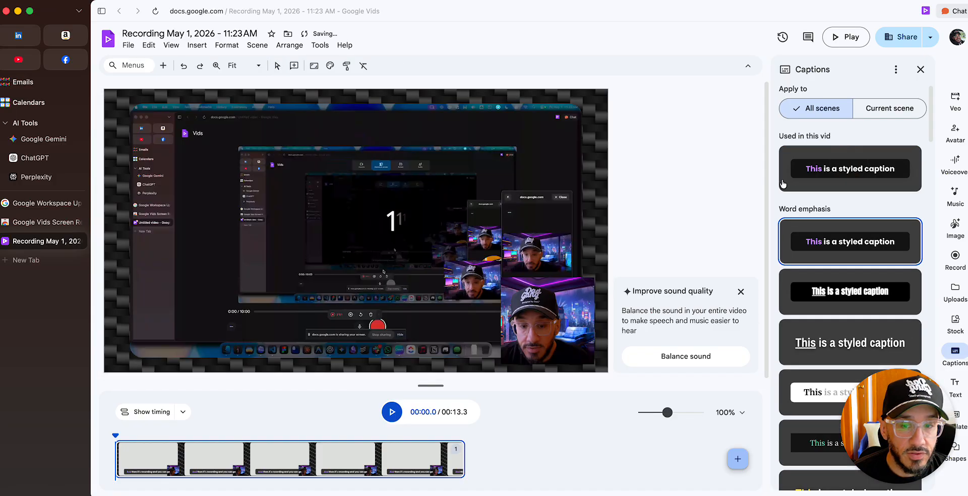
left_click_drag(541, 346, 468, 332)
left_click_drag(395, 321, 409, 344)
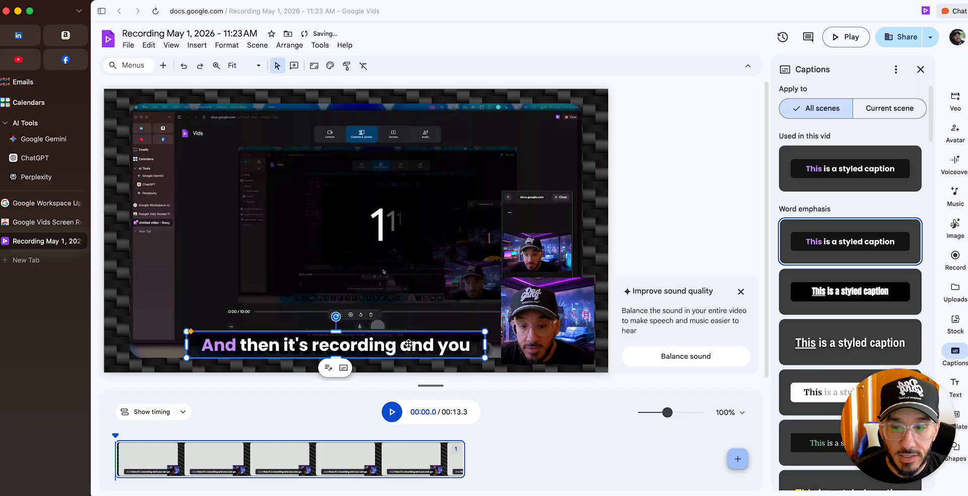
Play the captioned video to about 9.6 seconds to check the captions, and open the title for editing
left_click(396, 411)
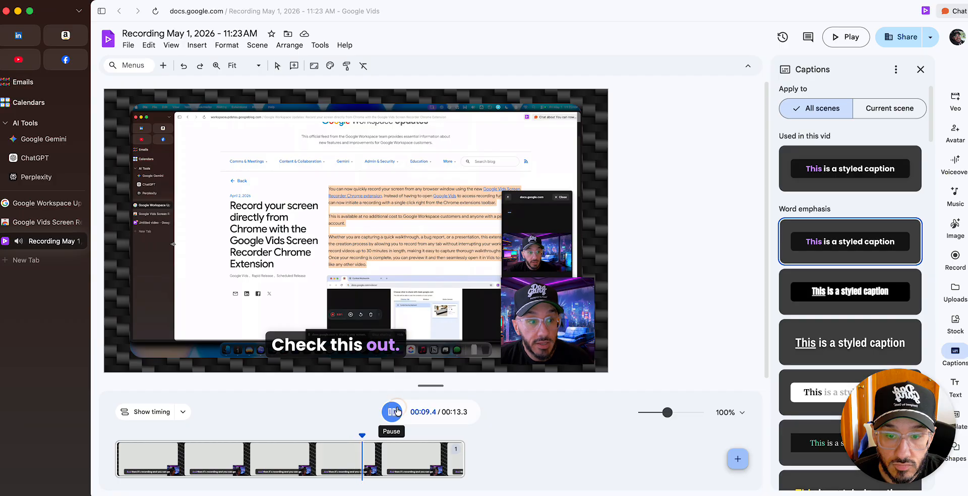
left_click(396, 411)
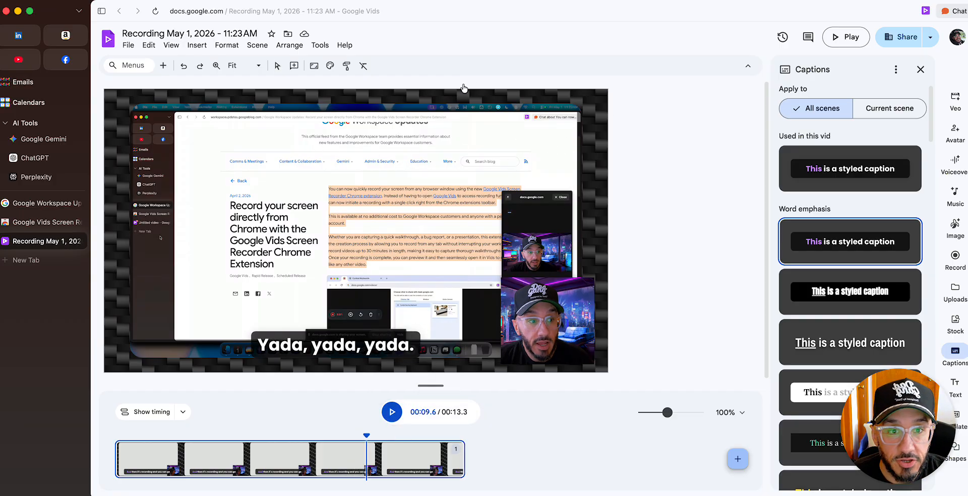
left_click(187, 33)
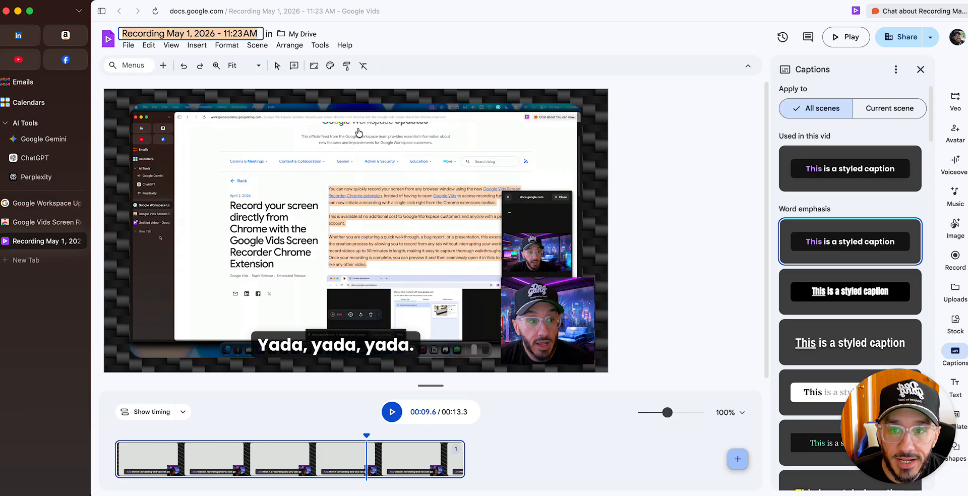
Mask the screen recording clip with the circle shape and clear the selection
left_click(528, 125)
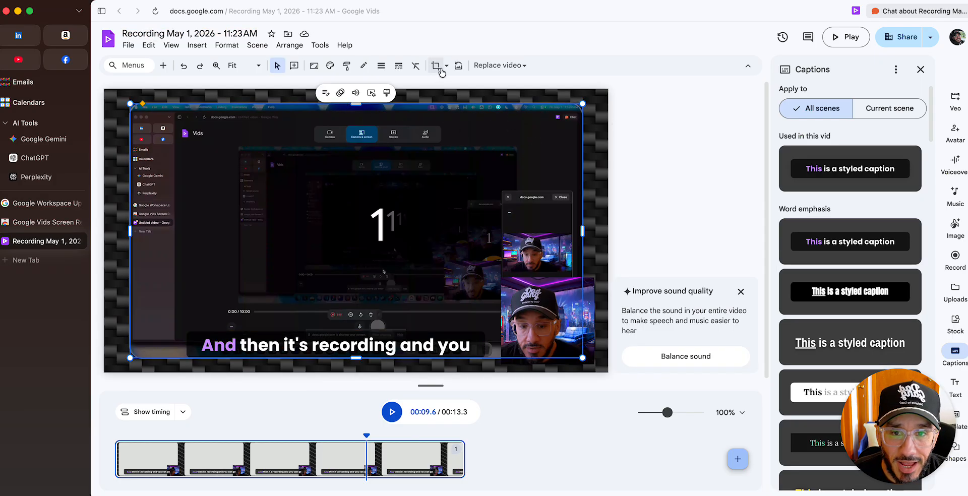
left_click(435, 66)
left_click(446, 68)
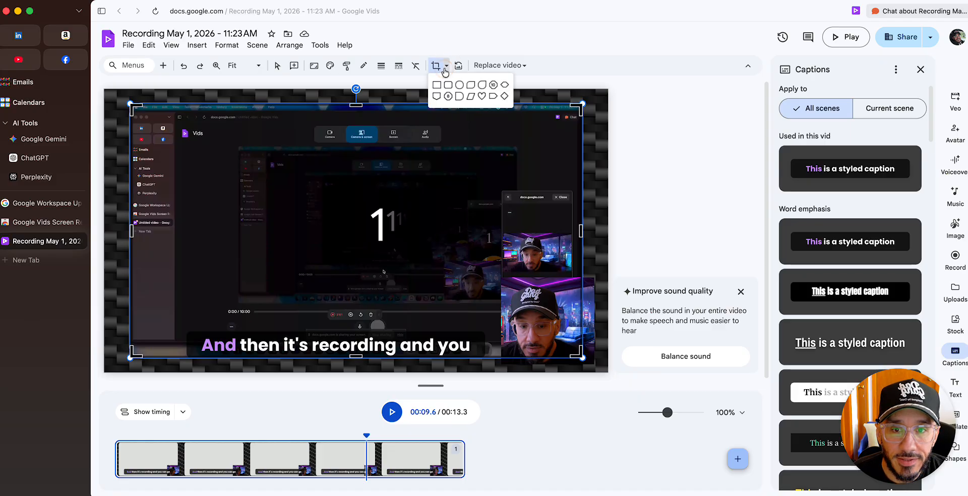
left_click(459, 85)
left_click(662, 113)
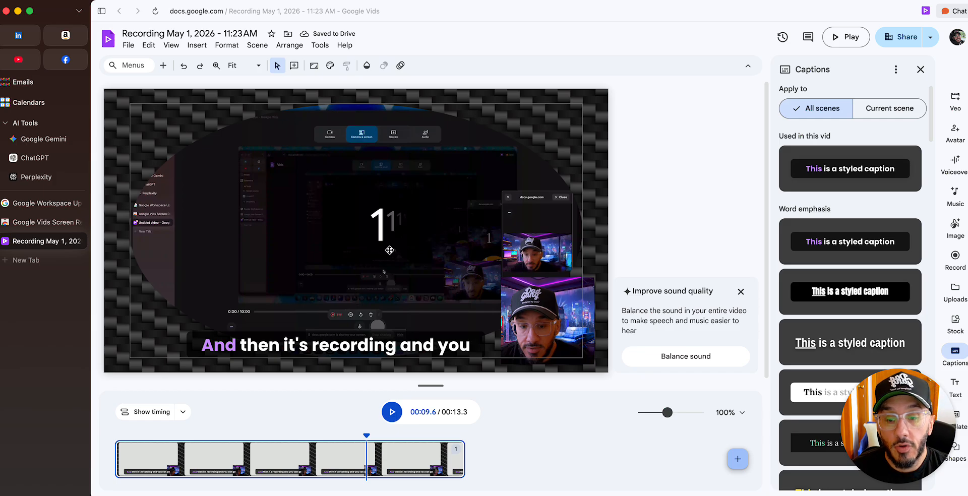
Open the video's sharing dialog and close it again
left_click(909, 40)
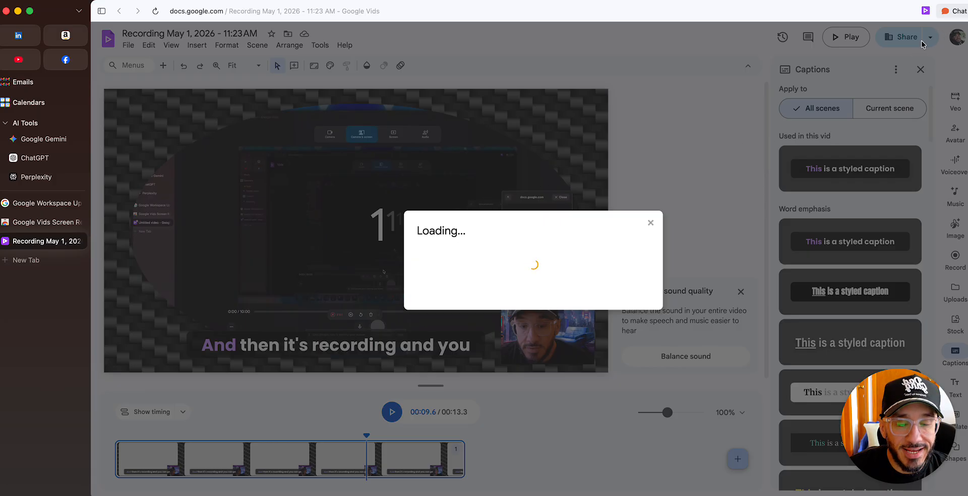
left_click(650, 222)
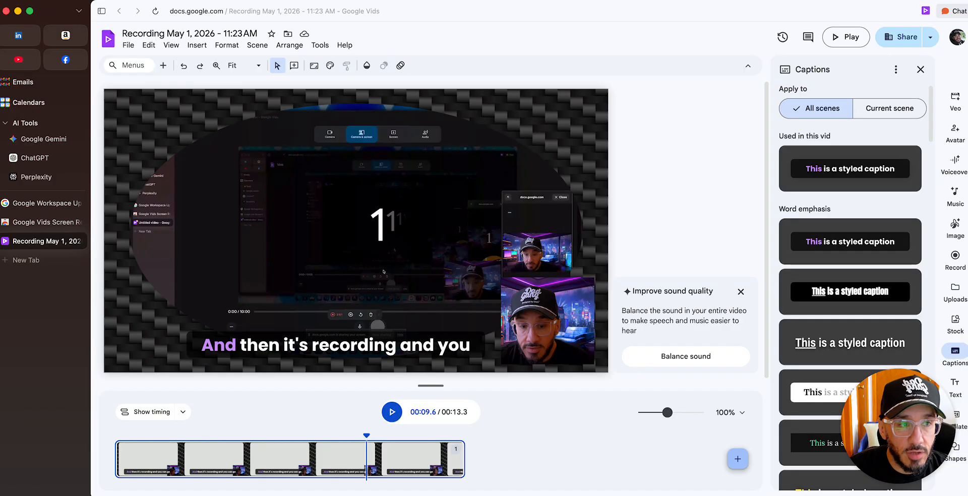
Export the video to YouTube and check the other sharing and export options
left_click(931, 37)
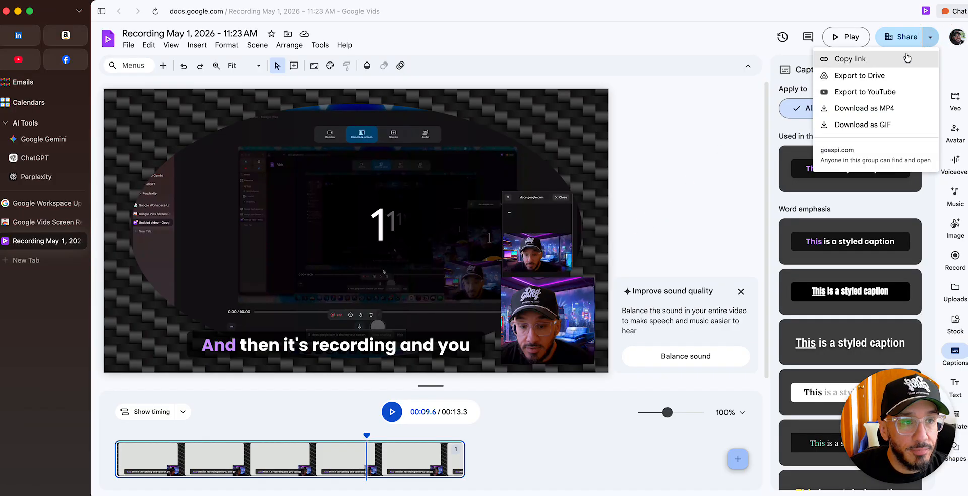
left_click(852, 93)
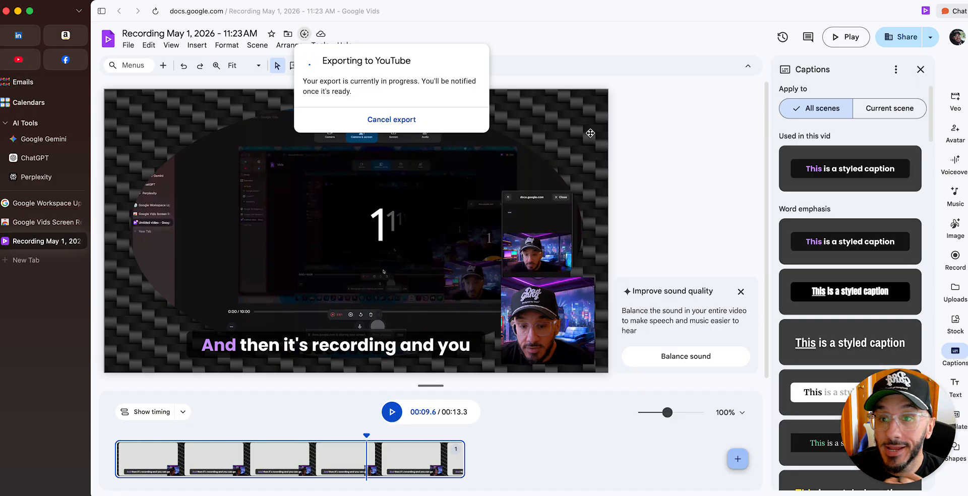
left_click(930, 37)
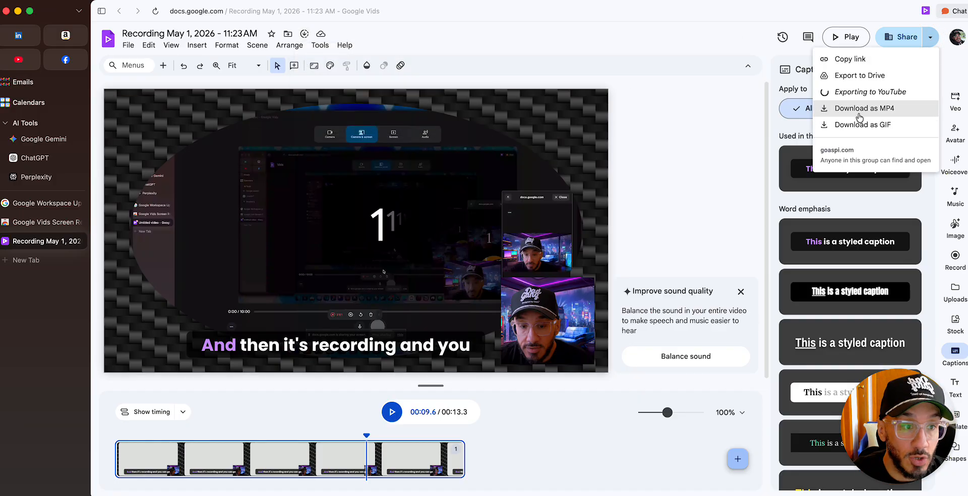
Copy the video's sharing link and open it in a new browser tab
left_click(852, 60)
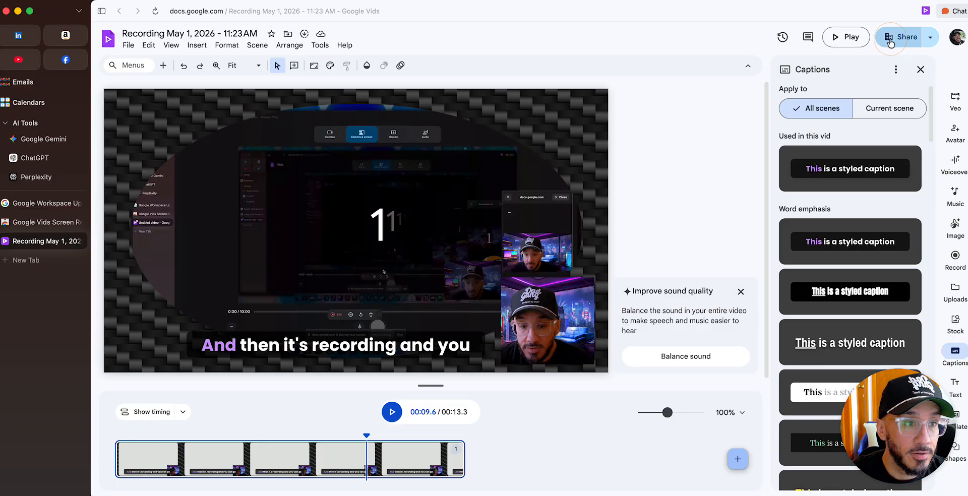
left_click(923, 44)
left_click(847, 36)
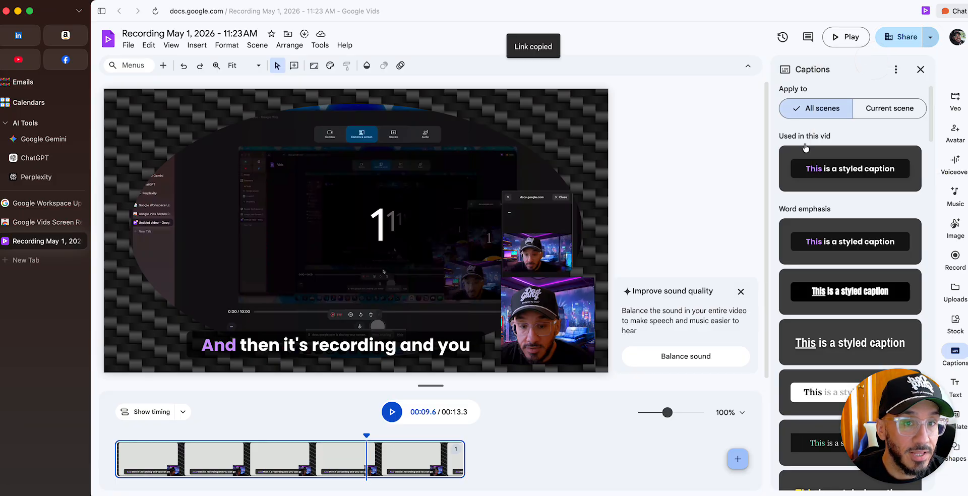
left_click(30, 260)
key("super+v")
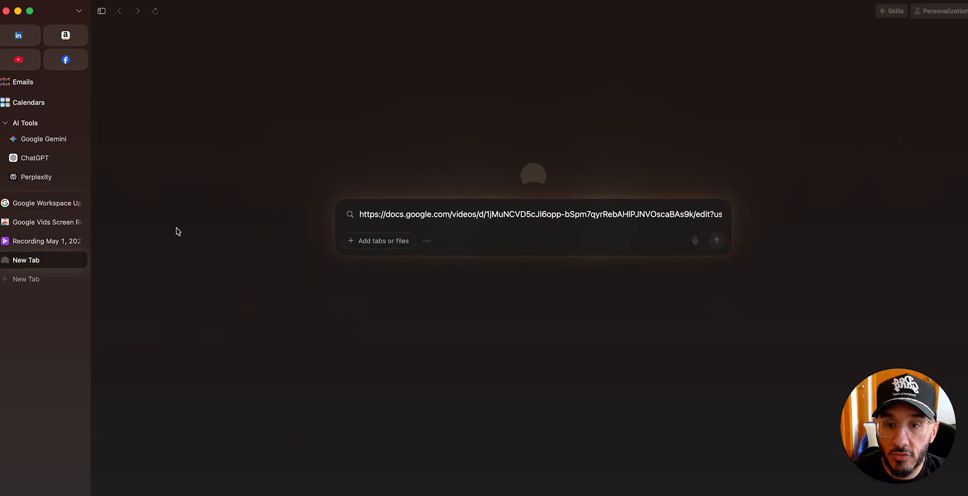
key("Return")
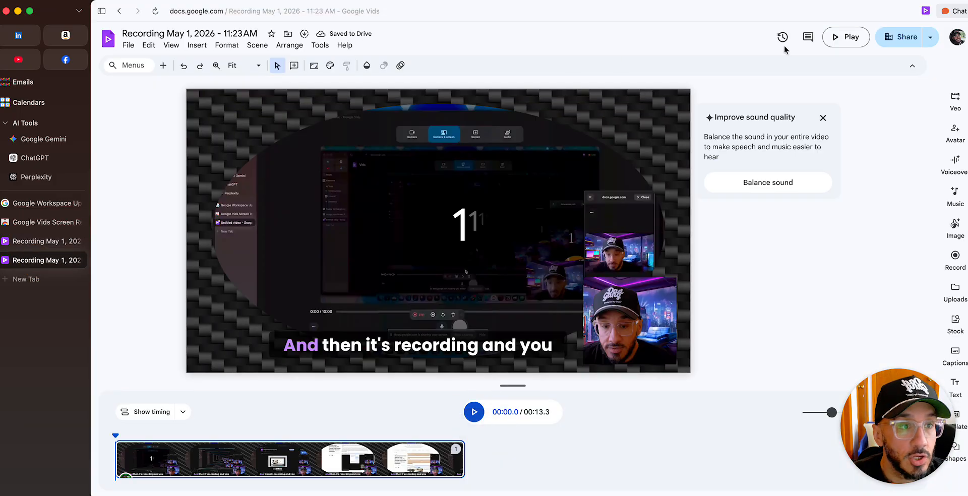
Open the copied link in a new incognito window to test access without an account, and close that window
left_click(929, 37)
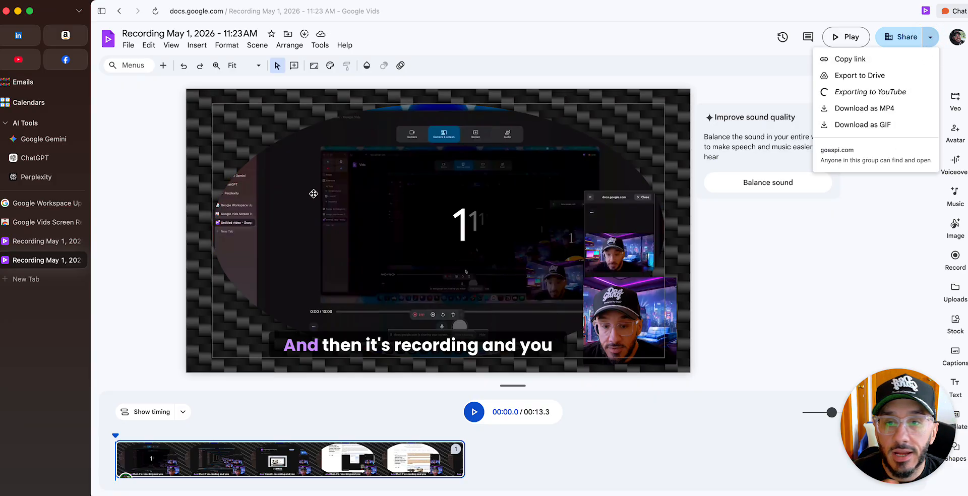
left_click(29, 0)
mouse_move(46, 0)
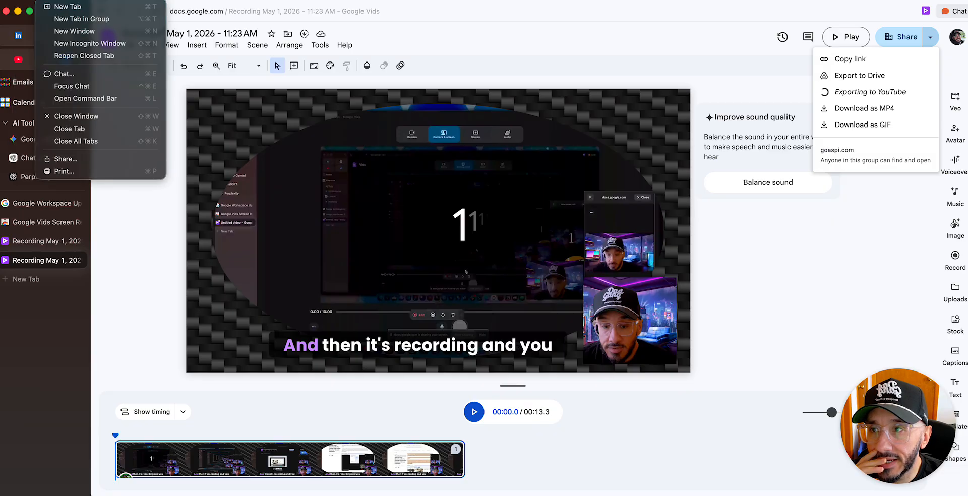
left_click(75, 44)
key("super+v")
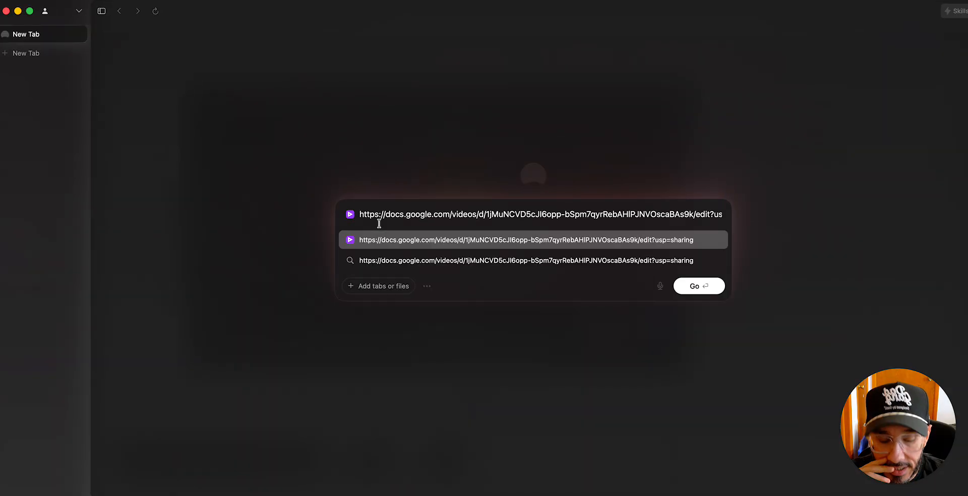
key("Return")
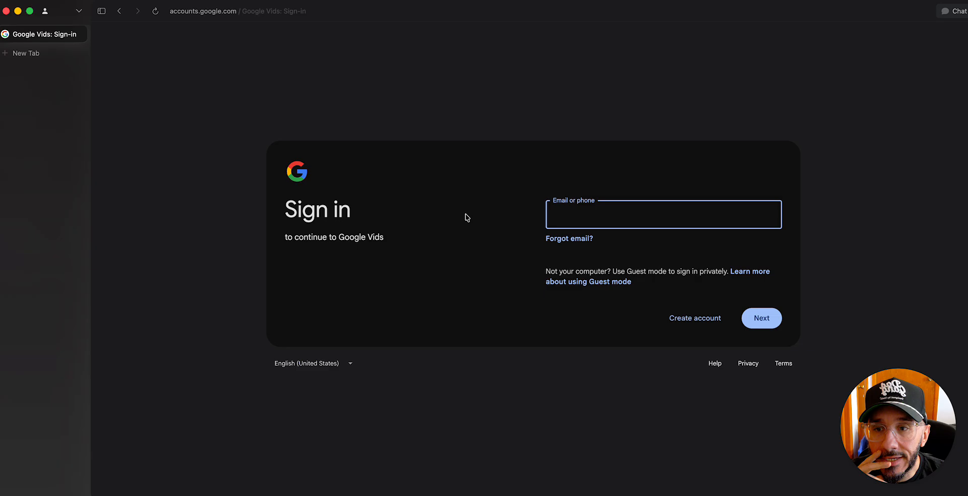
left_click(6, 11)
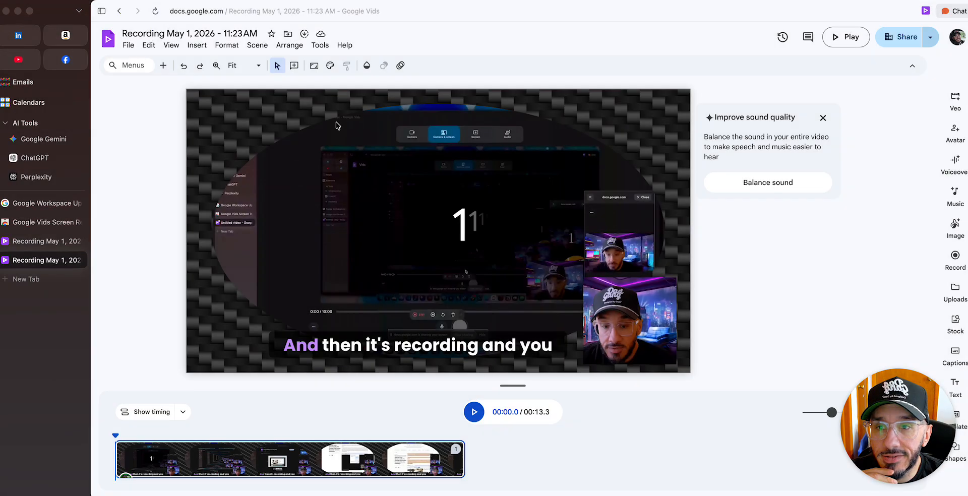
Set the video's general access to Anyone with the link, copy the link and finish sharing
left_click(897, 44)
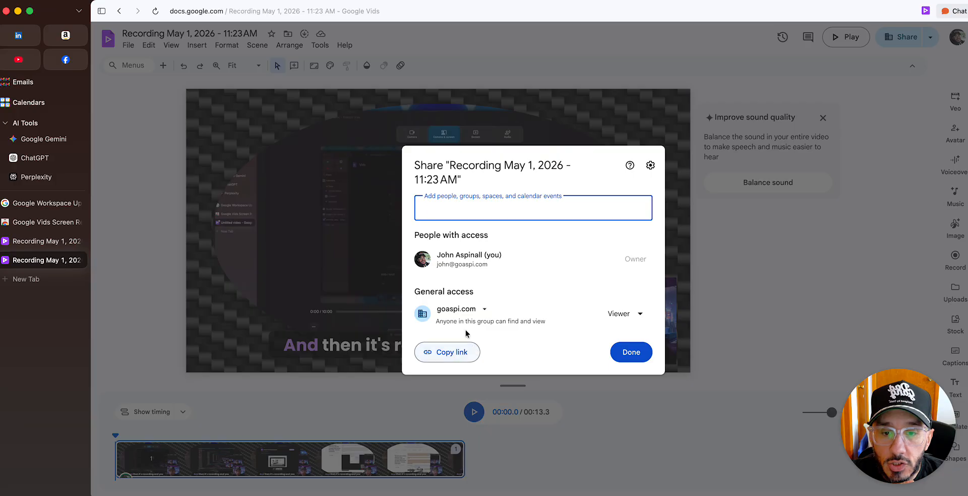
left_click(460, 309)
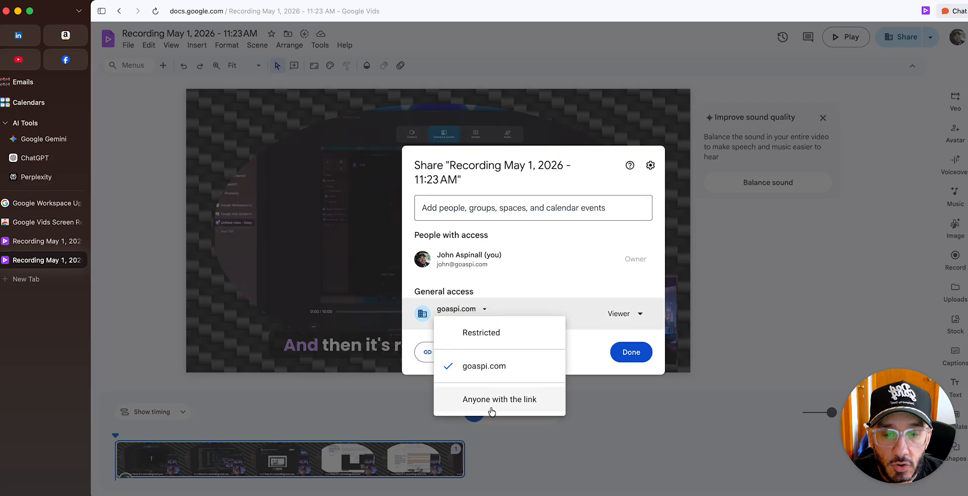
left_click(490, 407)
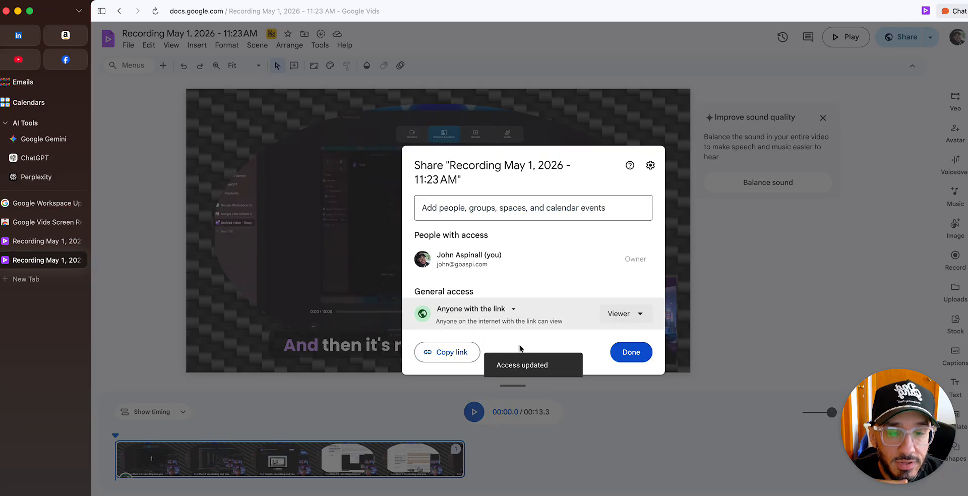
left_click(443, 353)
left_click(630, 352)
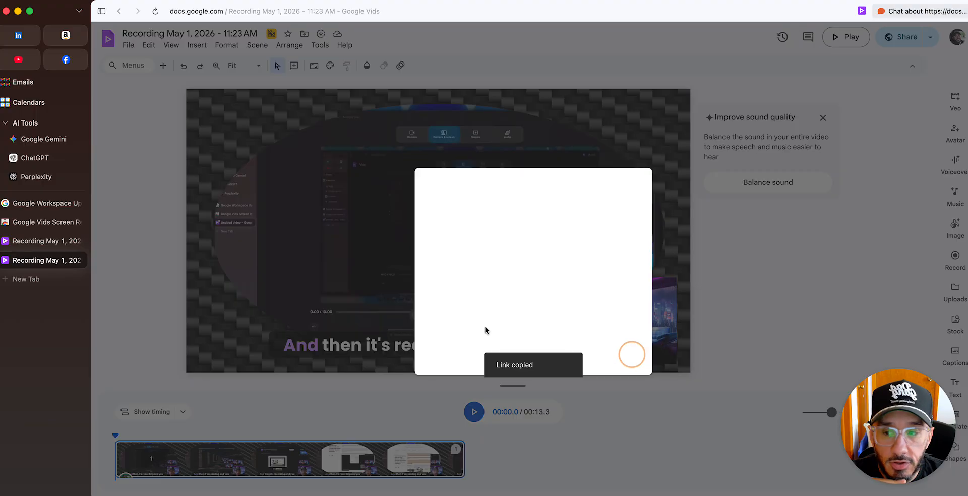
Load the shared link again in an incognito window to check the public viewer page, and close the window
left_click(47, 0)
left_click(83, 44)
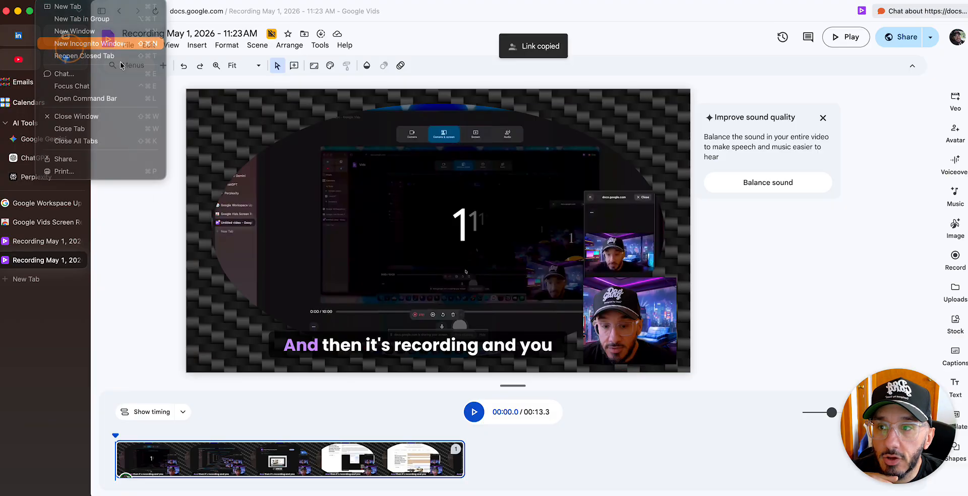
key("super+v")
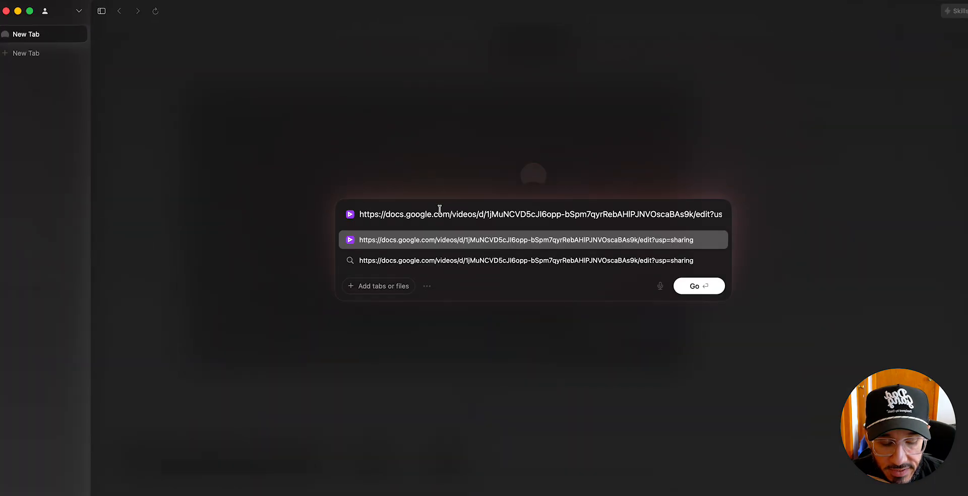
key("Return")
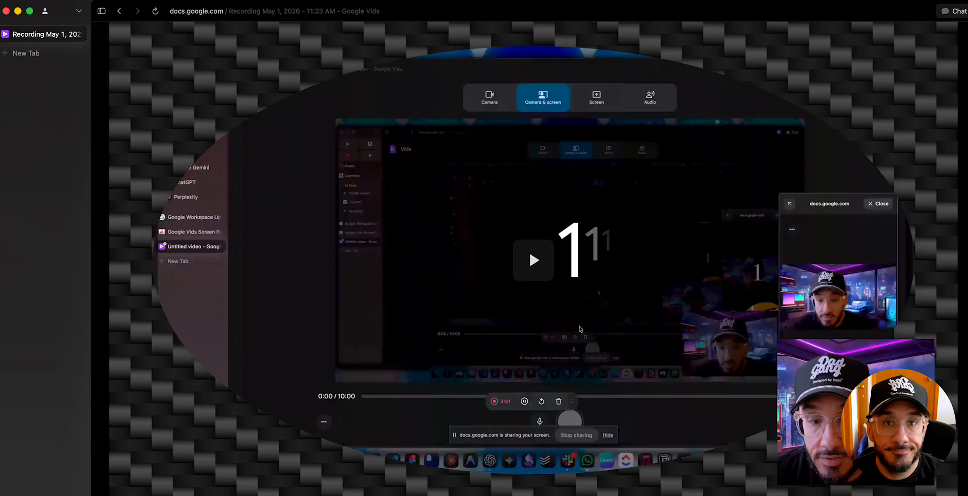
left_click(6, 11)
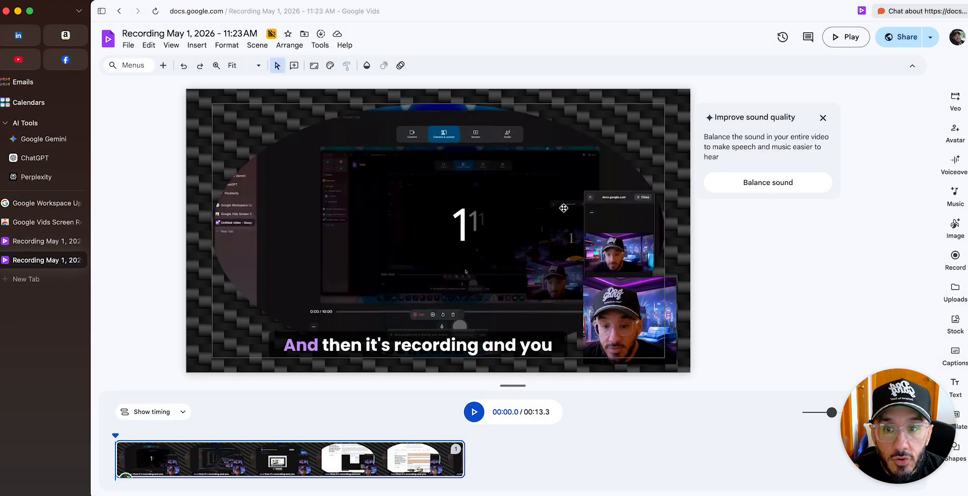
Move the webcam clip a little to the left in the scene, and shift the caption left so it clears the clip
left_click(622, 295)
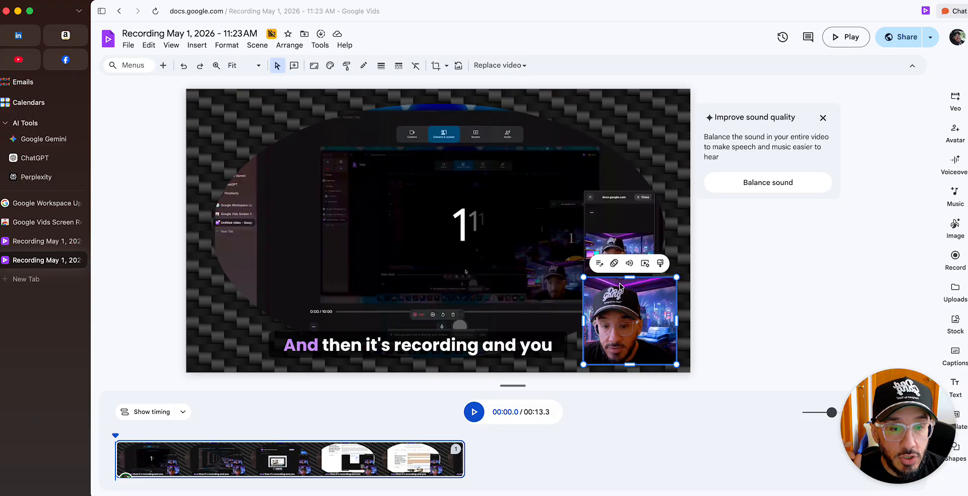
left_click_drag(631, 314, 593, 315)
left_click(605, 140)
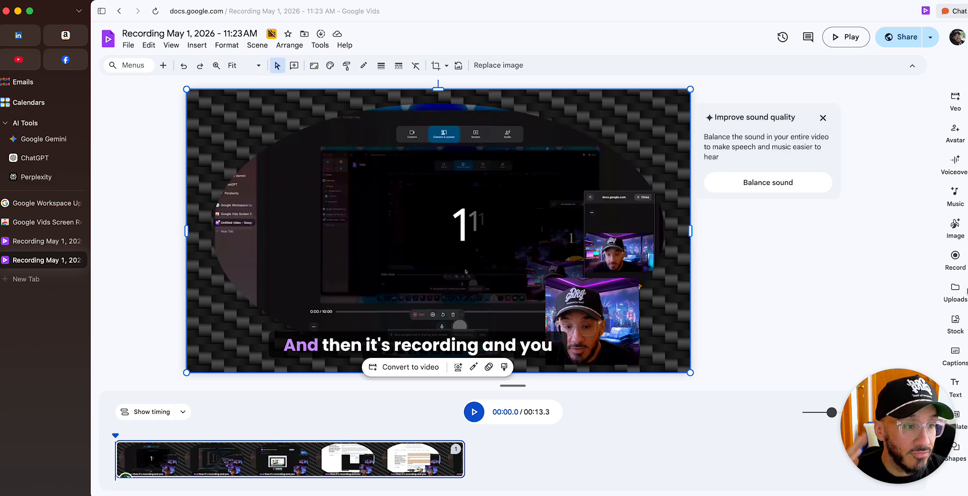
left_click(447, 344)
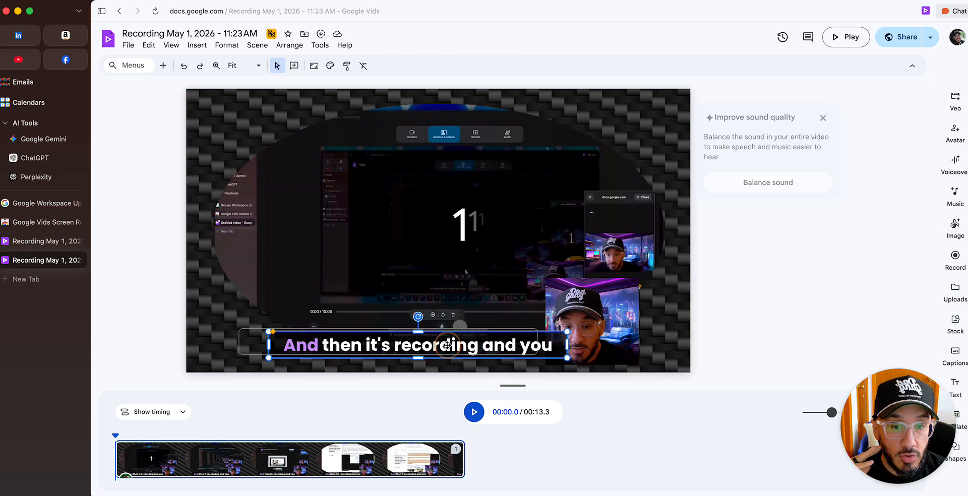
left_click_drag(477, 347, 447, 345)
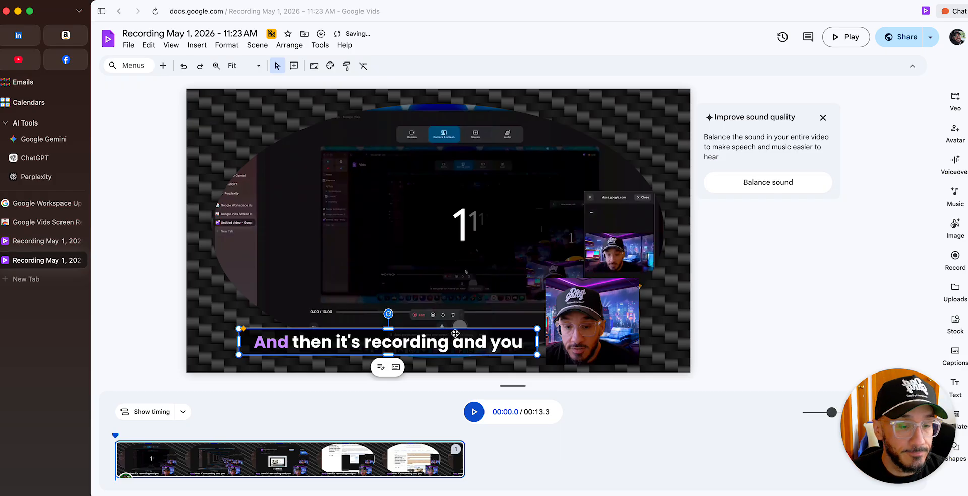